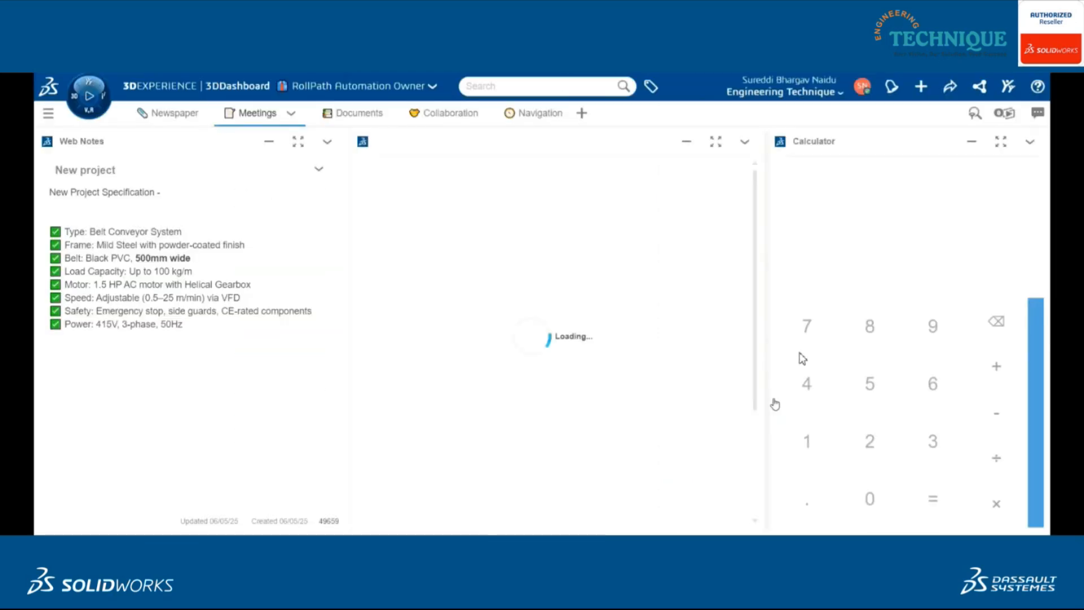
# - Examine the retail news headlines in the Newspaper feed reader at full size and return to the dashboard
pyautogui.click(175, 113)
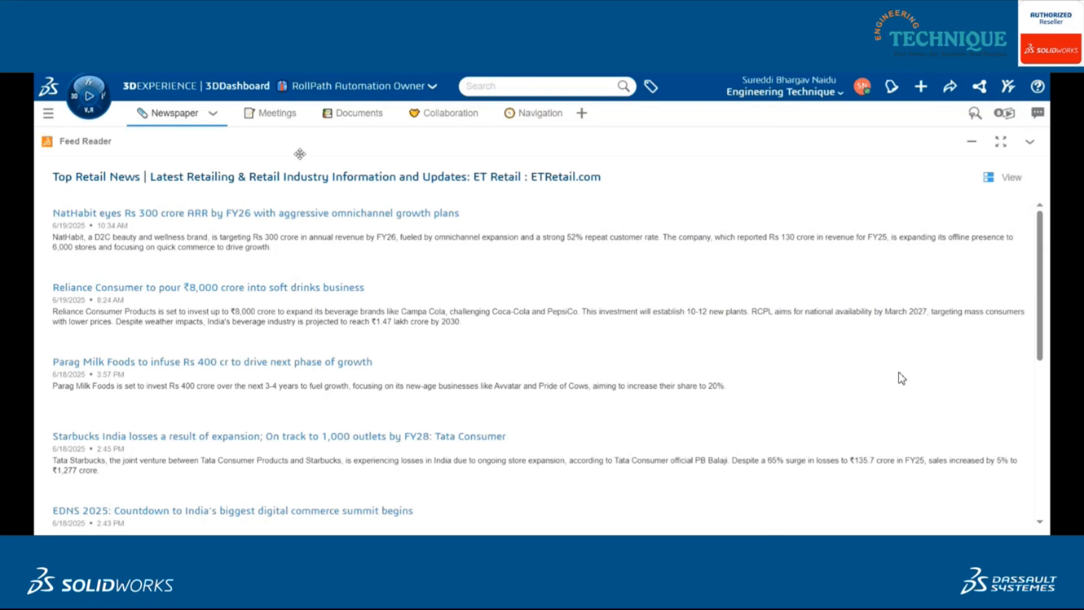
pyautogui.click(1006, 142)
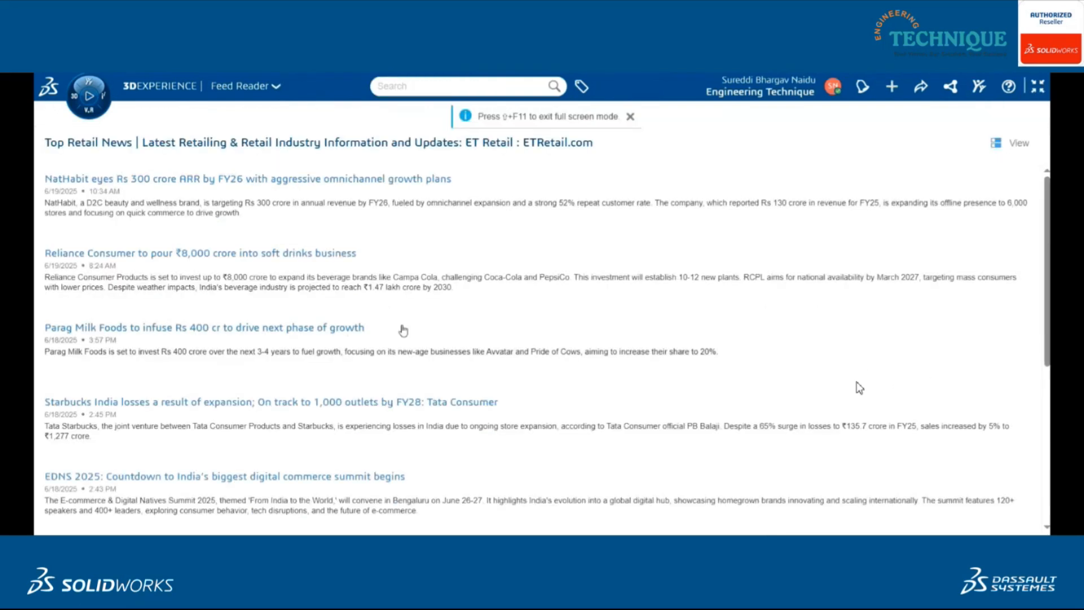
pyautogui.scroll(-1, 356, 466)
pyautogui.scroll(-4, 357, 466)
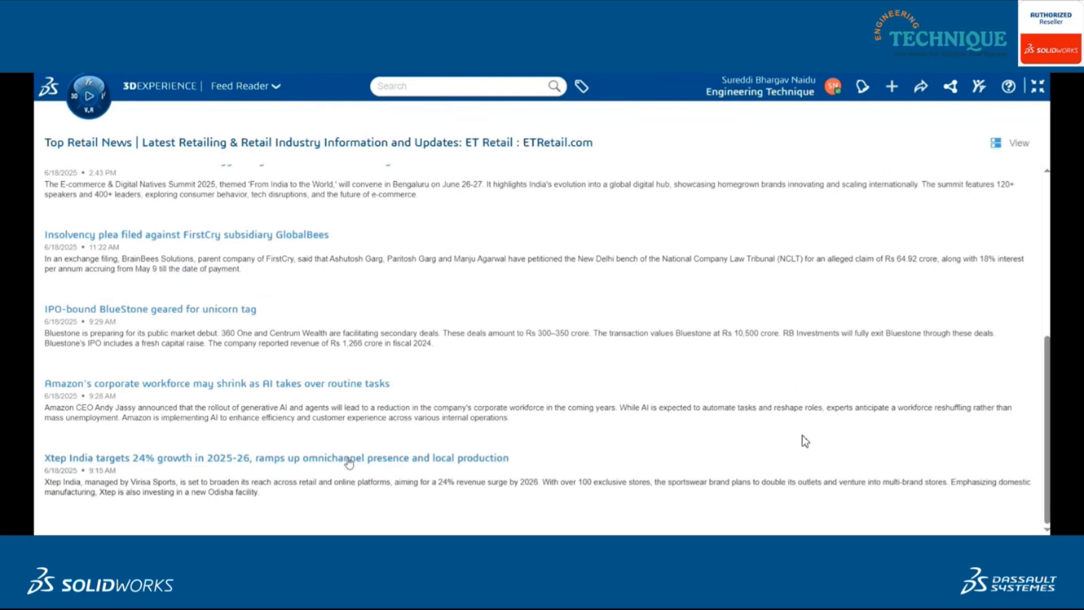
pyautogui.scroll(4, 350, 463)
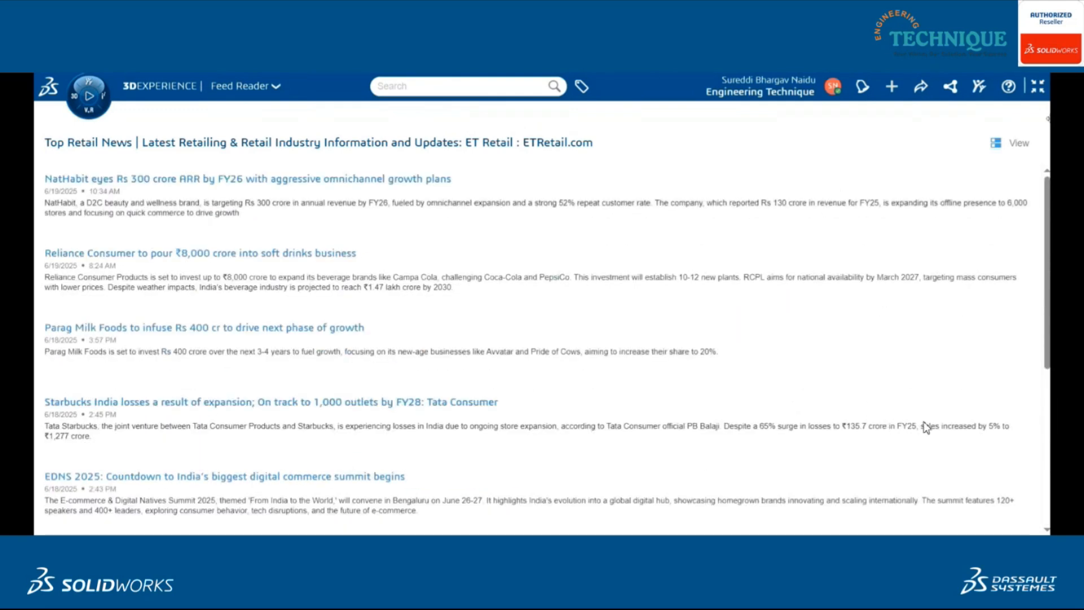
pyautogui.click(1044, 86)
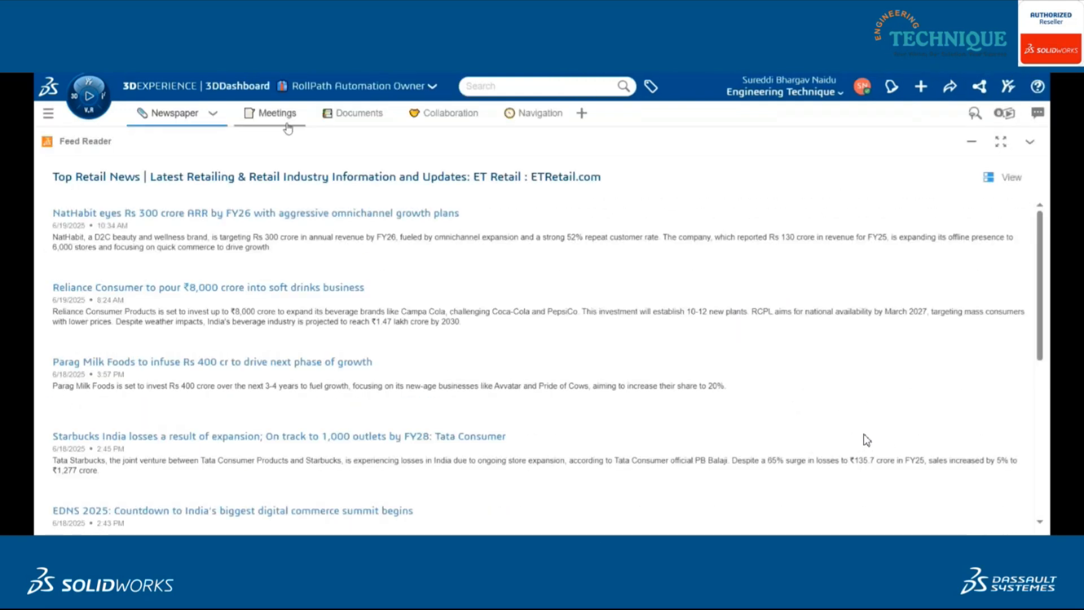
# - Review the New project specification note from the Meetings page at full size and return to the dashboard
pyautogui.click(285, 123)
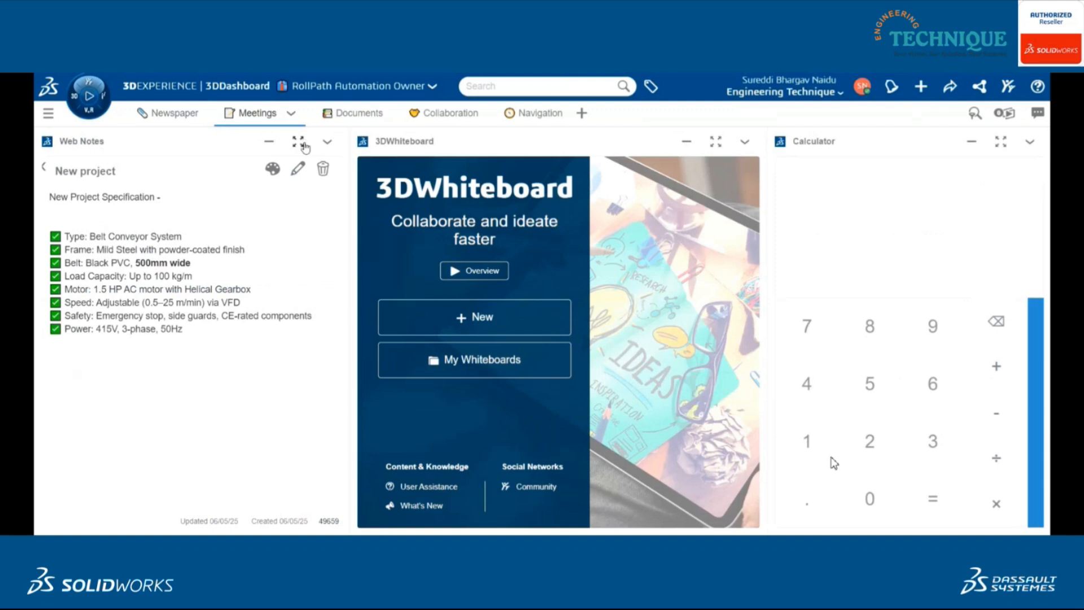
pyautogui.click(304, 142)
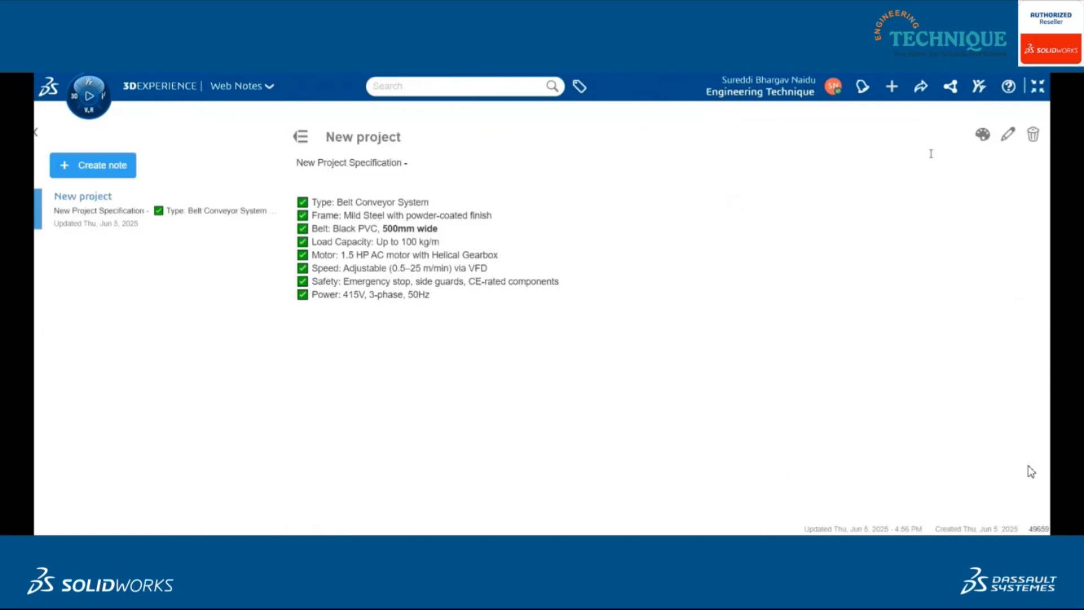
pyautogui.click(1038, 88)
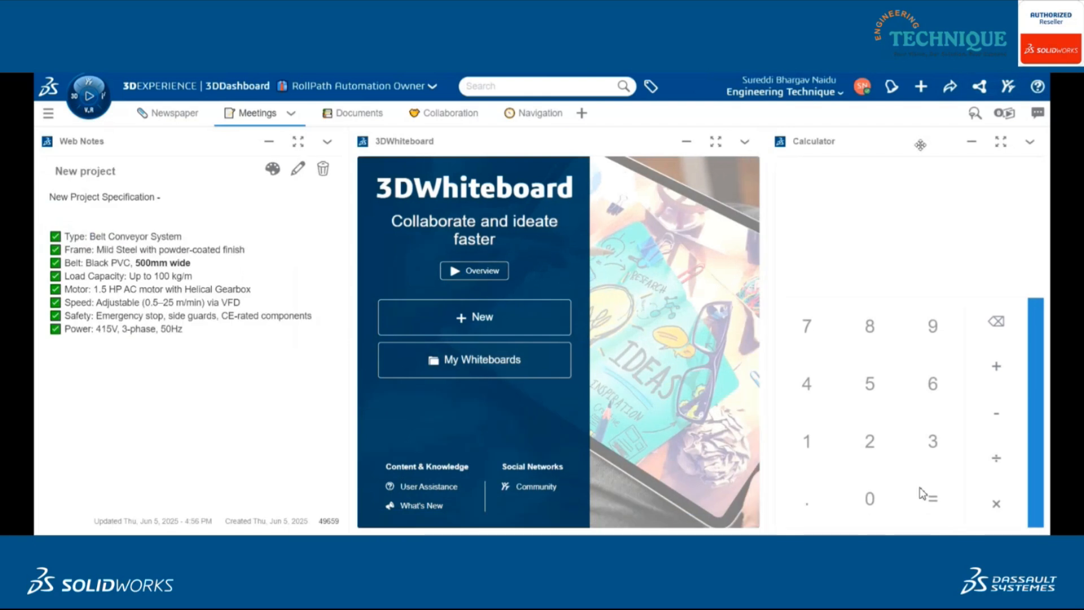
# - Create a post in the RollPath Automation community titled "🚀 New Project Alert – RollPath Automation"
pyautogui.click(464, 116)
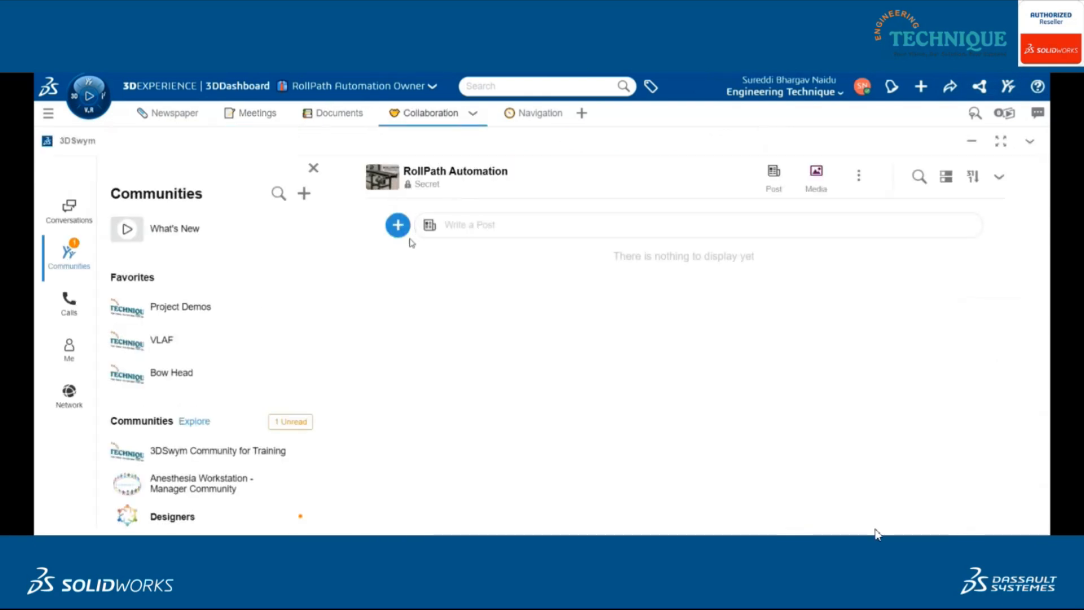
pyautogui.click(398, 228)
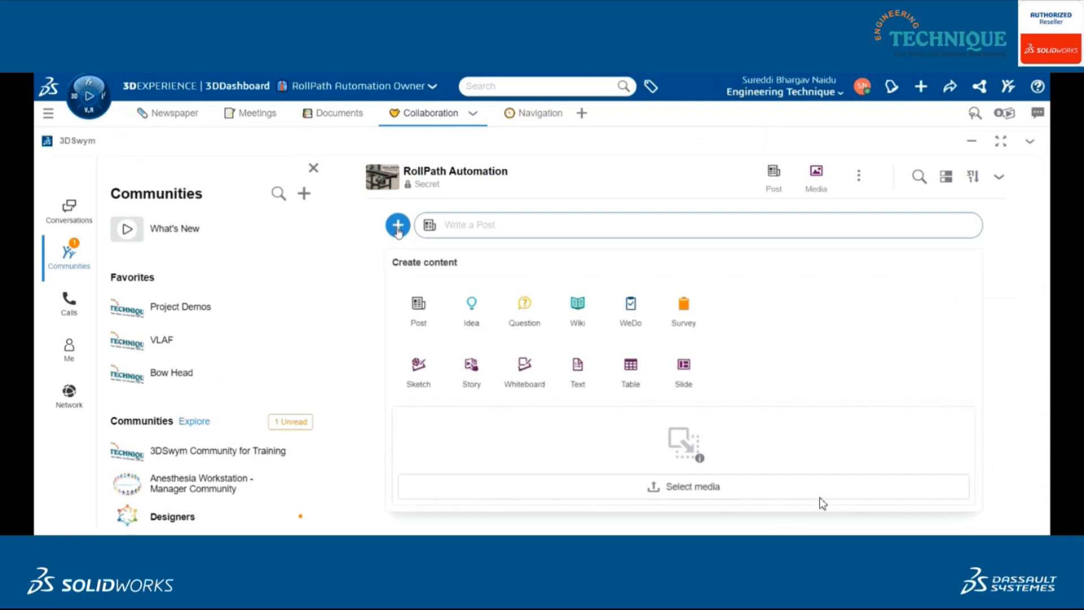
pyautogui.click(419, 304)
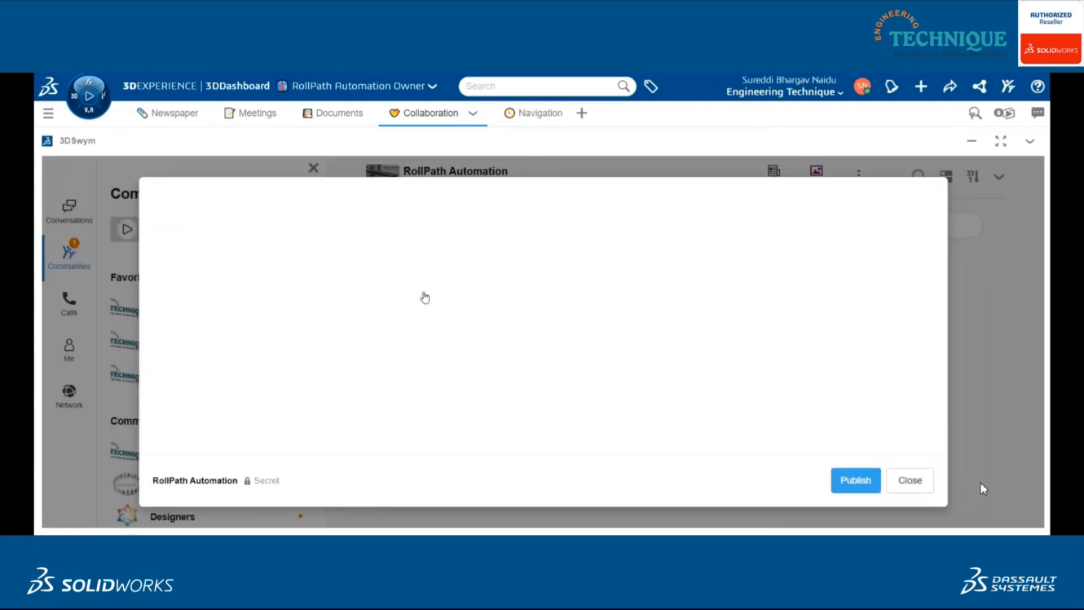
pyautogui.write('🚀 New Project Alert – RollPath Automation')
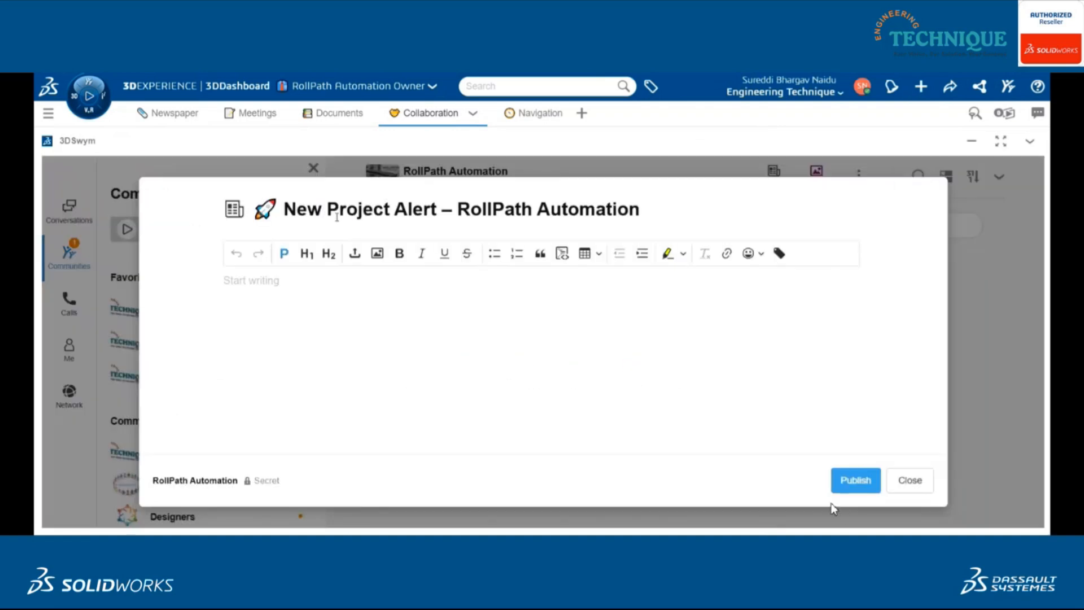
# - Paste the prepared announcement with the conveyor image and technical highlights into the post body and publish it
pyautogui.click(361, 293)
pyautogui.write("We're thrilled to launch another custom conveyor installation designed for seamless and efficient material handling! 🔧 Technical Highlights: ✅ Type: Belt Conveyor System ✅ Frame: Mild Steel with powder-coated finish ✅ Belt: Black PVC, 500mm wide ✅ Load Capacity: Up to 100 kg/m ✅ Motor: 1.5 HP AC motor with Helical Gearbox ✅ Speed: Adjustable (0.5–25 m/min) via VFD ✅ Safety: Emergency stop, side guards, CE-rated components ✅ Power: 415V, 3-phase, 50Hz Crafted for performance, reliability, and safety — this system is set to optimize operations on day one. More updates coming soon!")
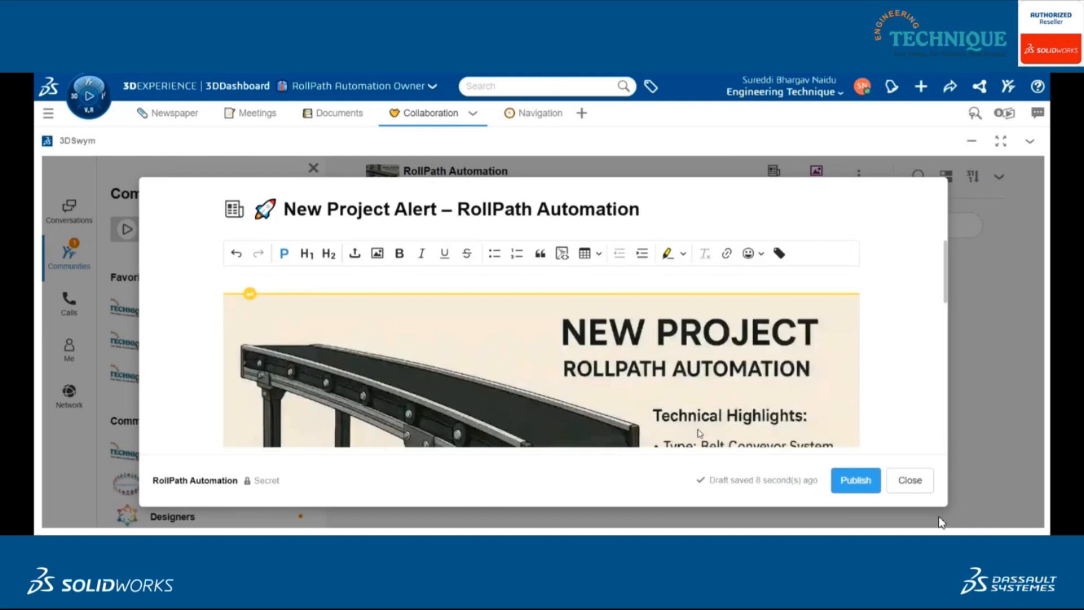
pyautogui.scroll(-3, 714, 396)
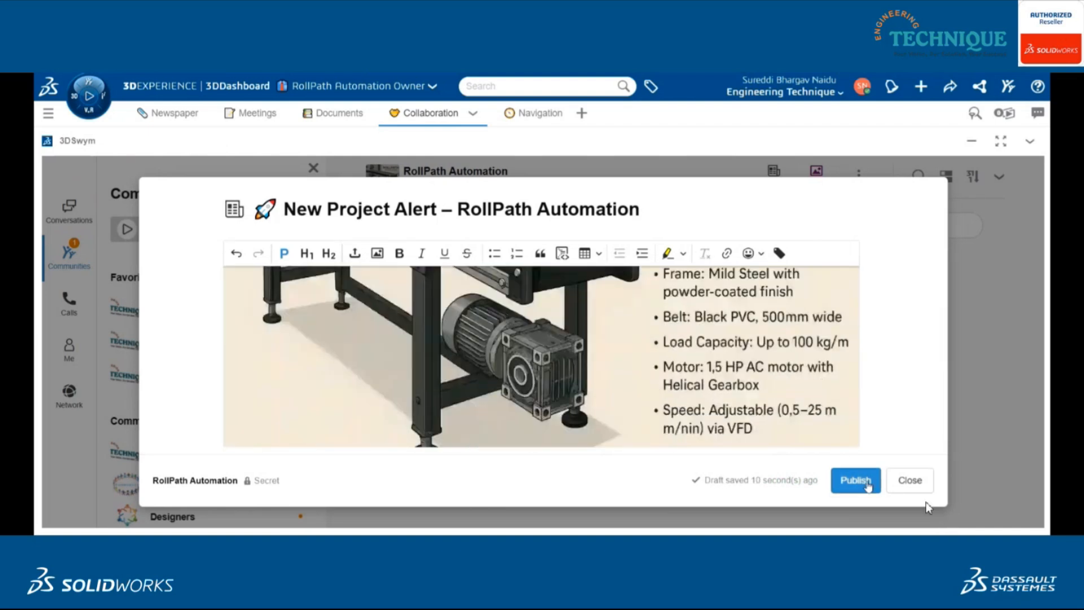
pyautogui.click(855, 481)
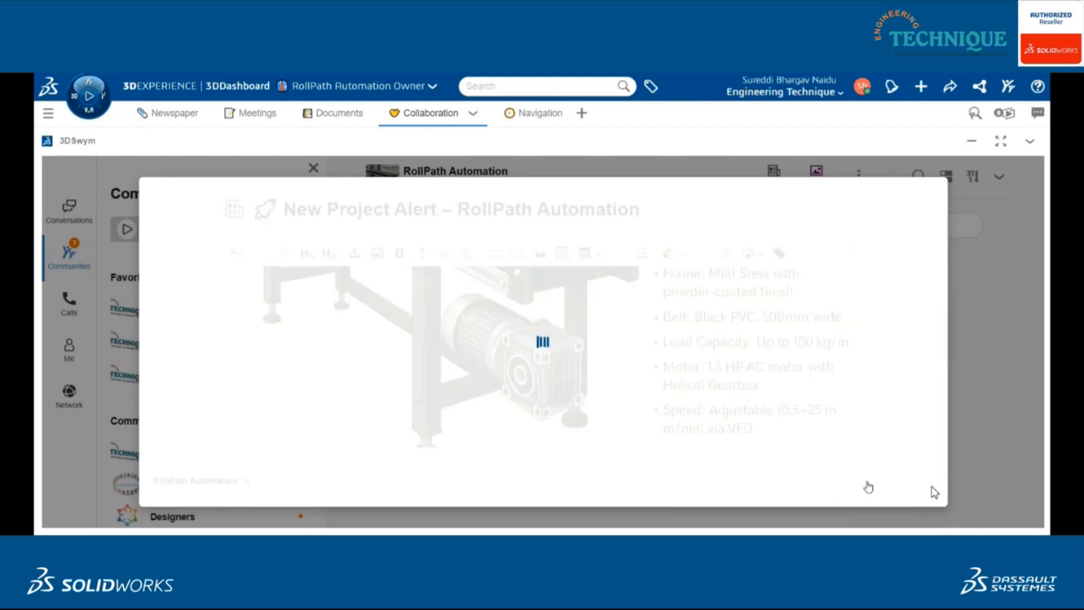
# - Comment on the published post, mentioning the project manager and asking them to start working and assign the respective team members per the project requirements
pyautogui.scroll(-10, 940, 317)
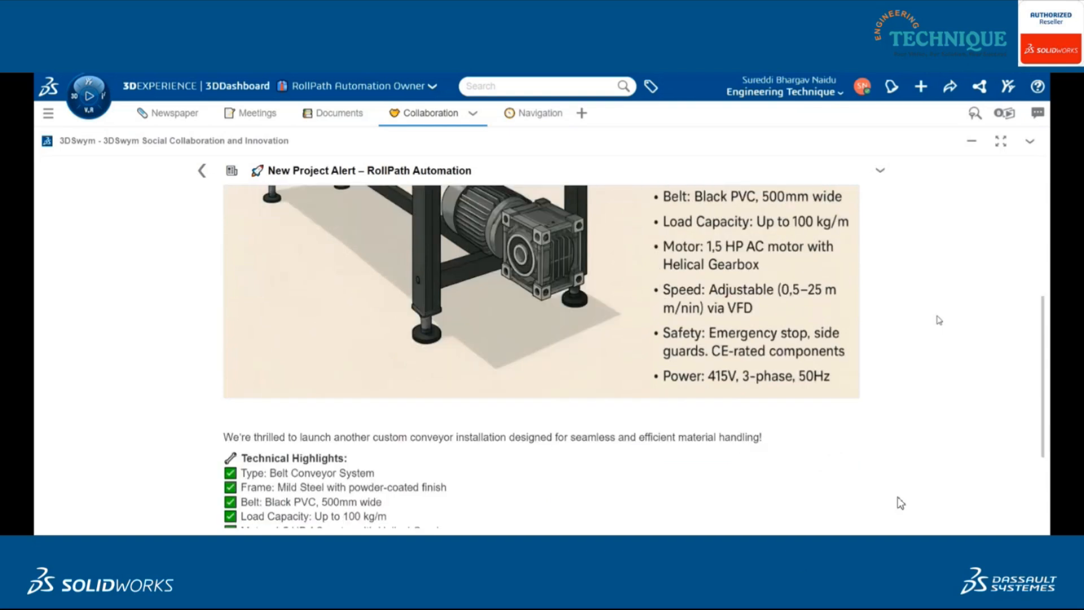
pyautogui.scroll(-3, 982, 477)
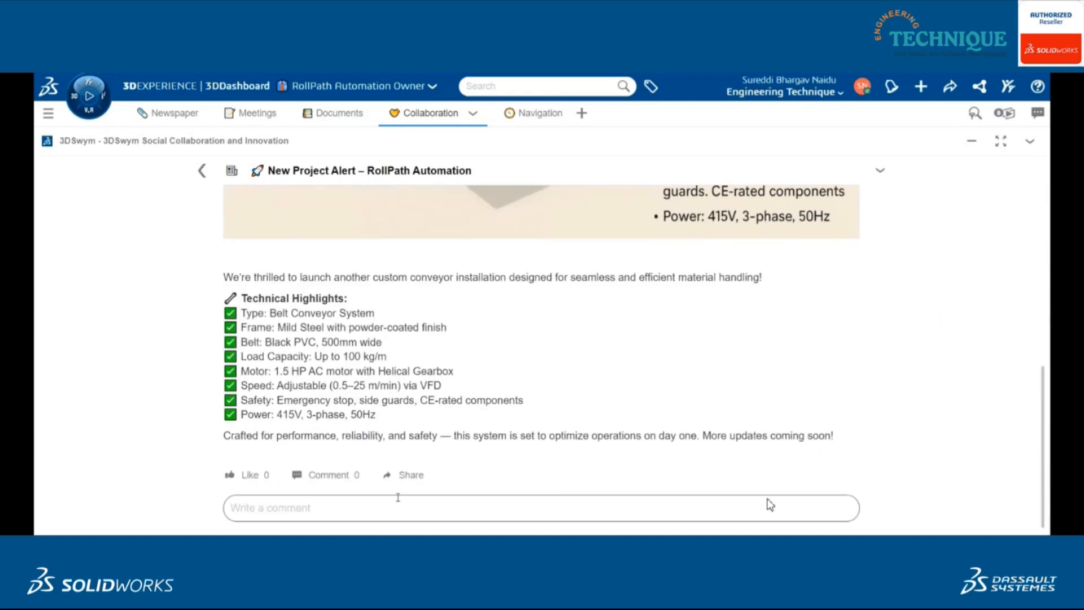
pyautogui.click(383, 512)
pyautogui.write('Hello @, Please find the details of the new project below. Kindly start working on it and assign the respective team members as per the project requirements.')
pyautogui.write('sharma')
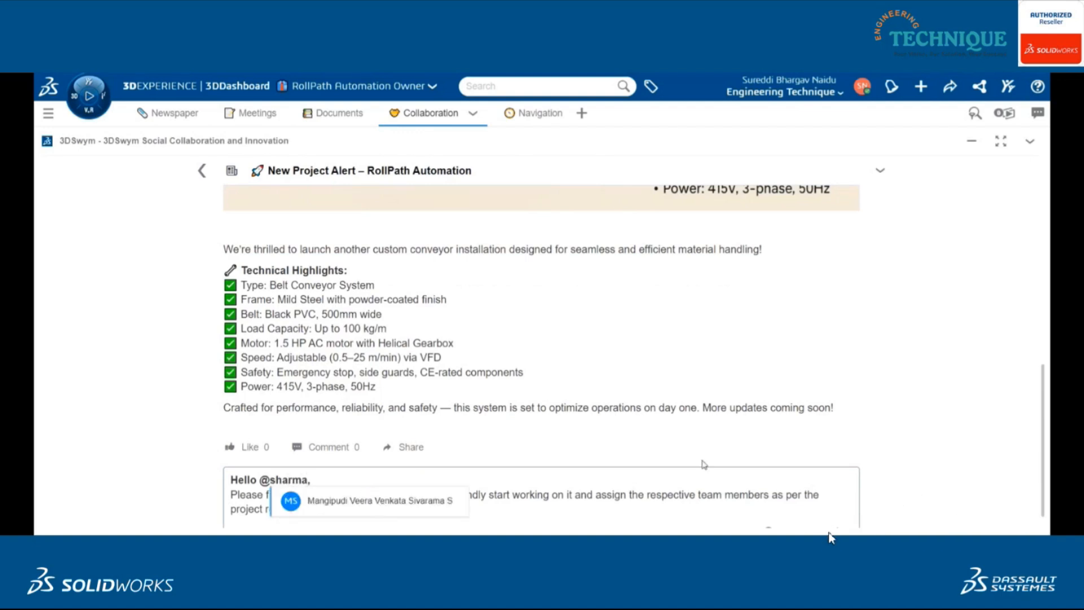
pyautogui.click(368, 501)
pyautogui.scroll(-1, 345, 481)
pyautogui.write('Please find the details of the new project below. Kindly start working on it and assign the respective team members as per the project requirements.')
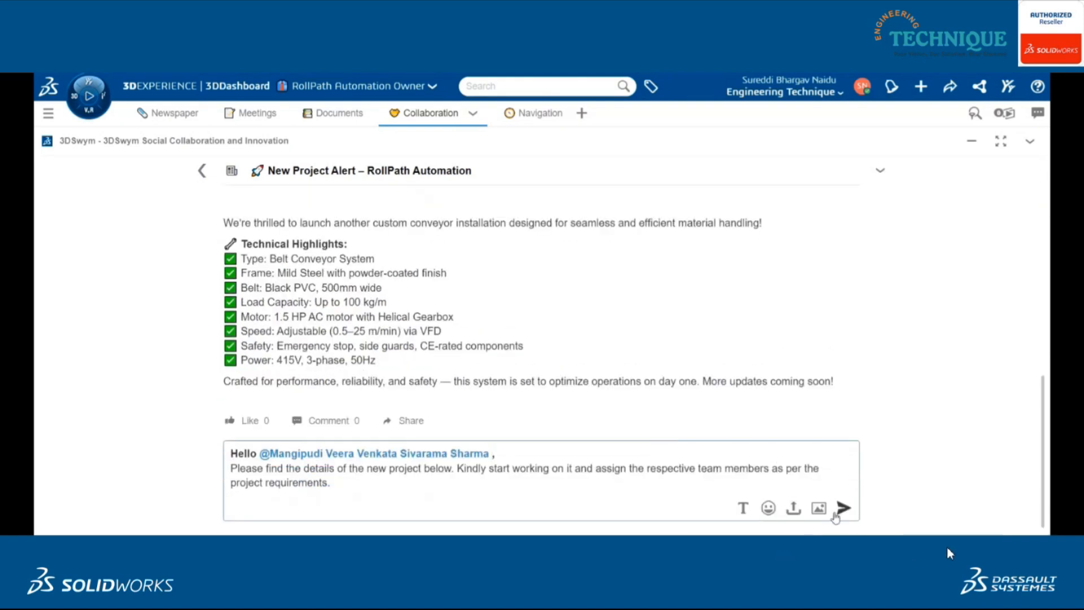
pyautogui.click(842, 509)
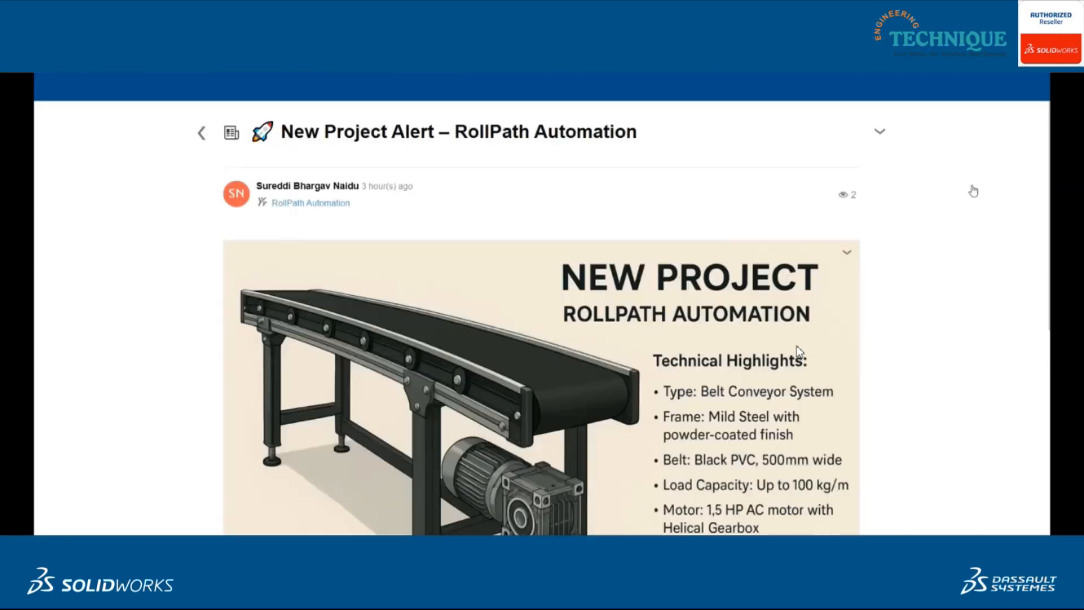
# - Post a comment from the manager's account mentioning the project owner, thanking them for the project details and asking about specific priorities or deadlines
pyautogui.scroll(-8, 913, 237)
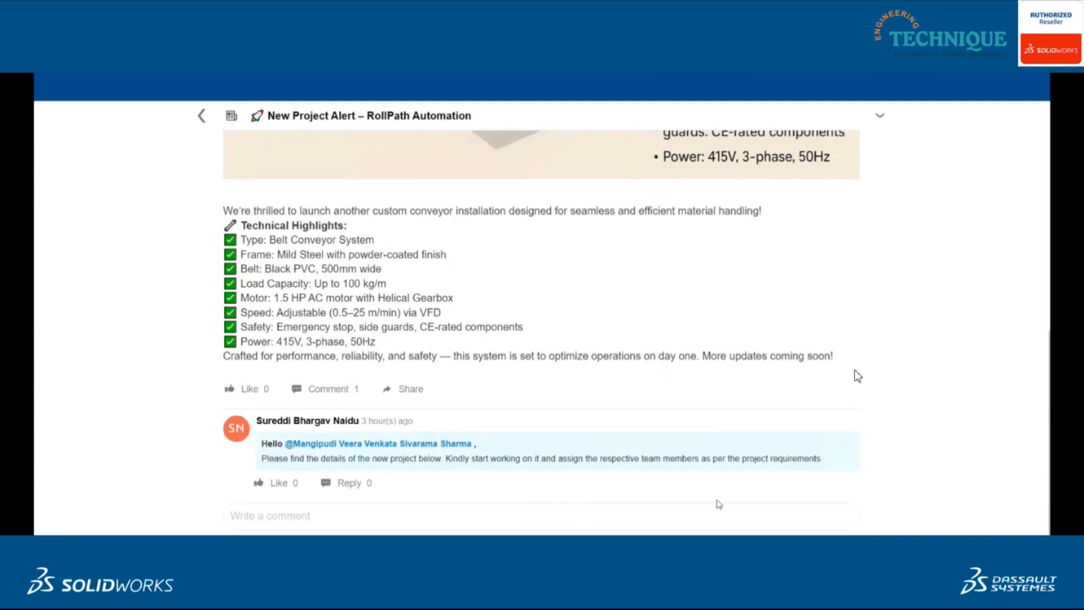
pyautogui.click(695, 519)
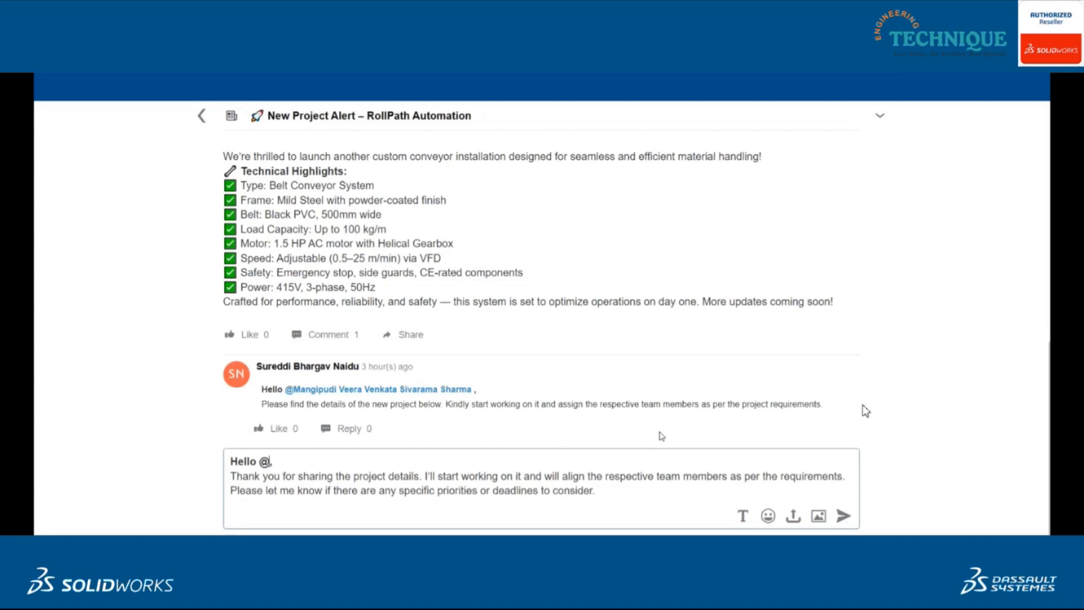
pyautogui.write('bhar')
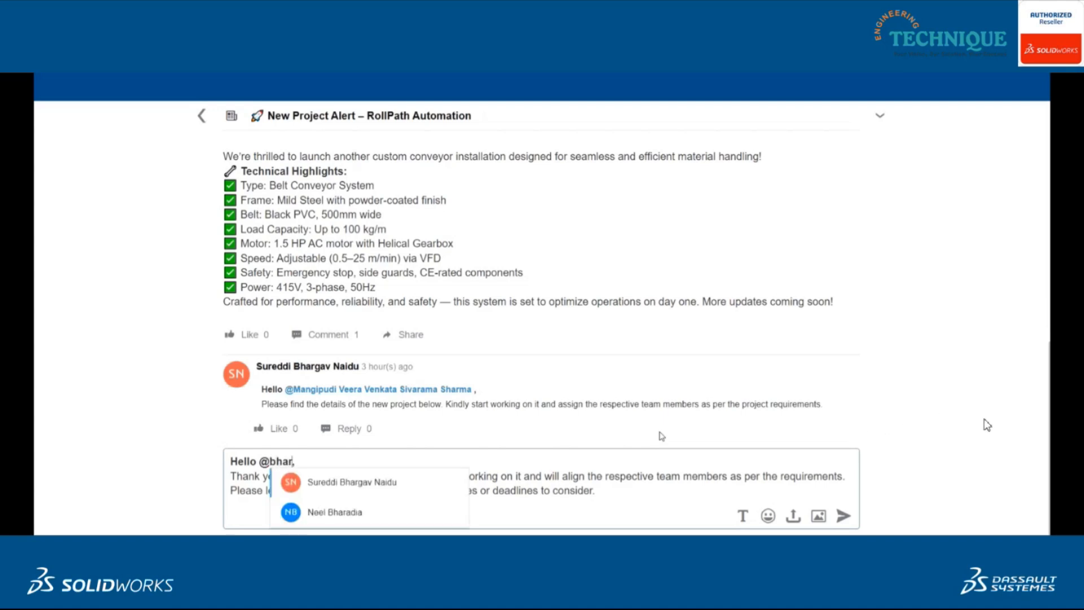
pyautogui.click(383, 492)
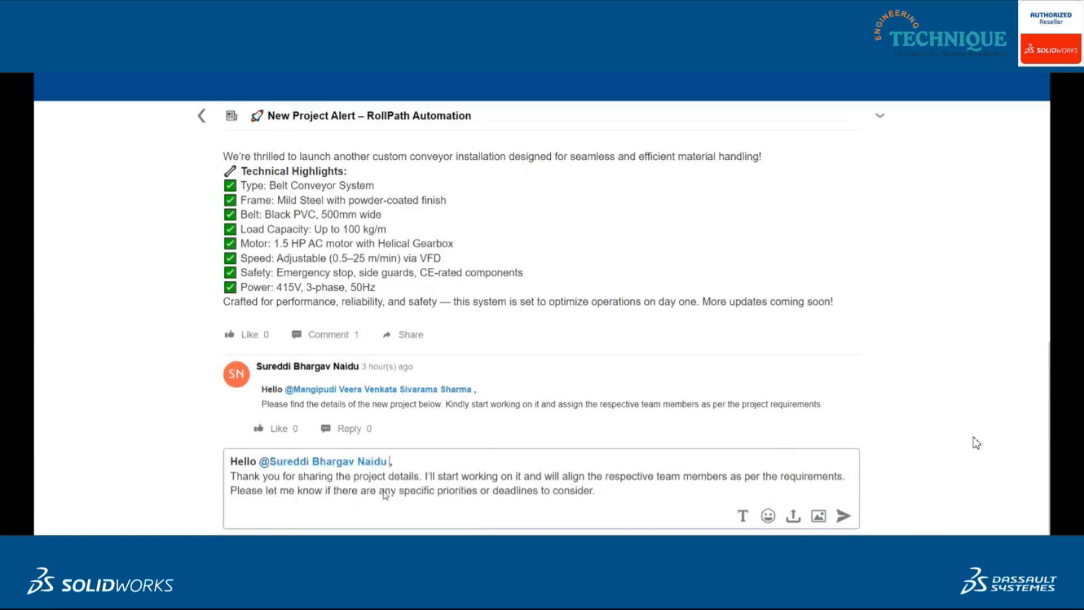
pyautogui.write('Sir')
pyautogui.click(844, 516)
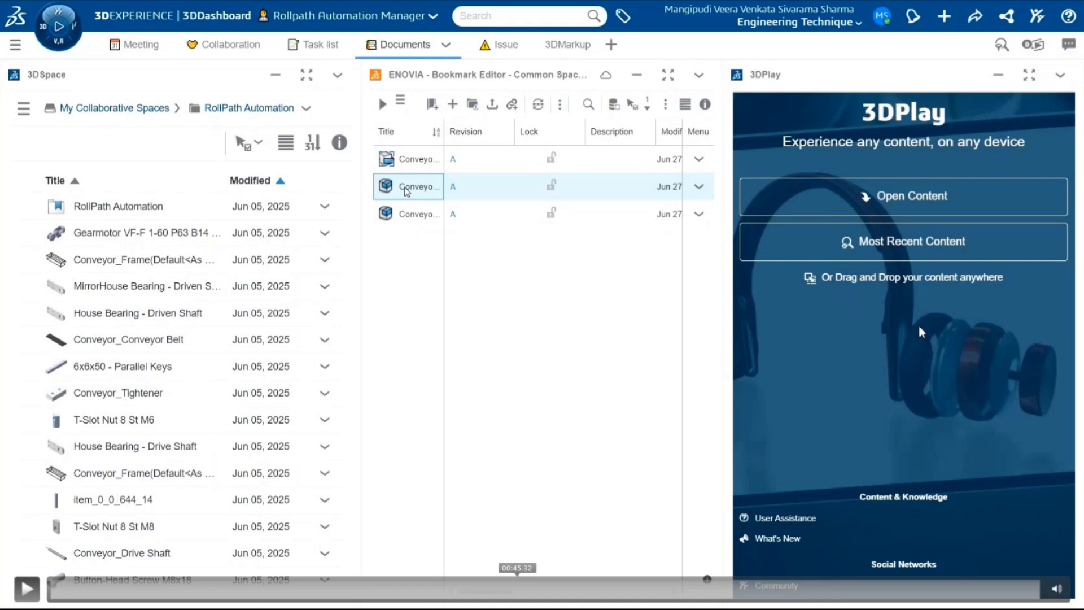
# - Load the Conveyor - Aluminium Profile assembly into 3D Markup and create a new markup titled "Creating a bearing housing"
pyautogui.moveTo(407, 191); pyautogui.dragTo(437, 378)
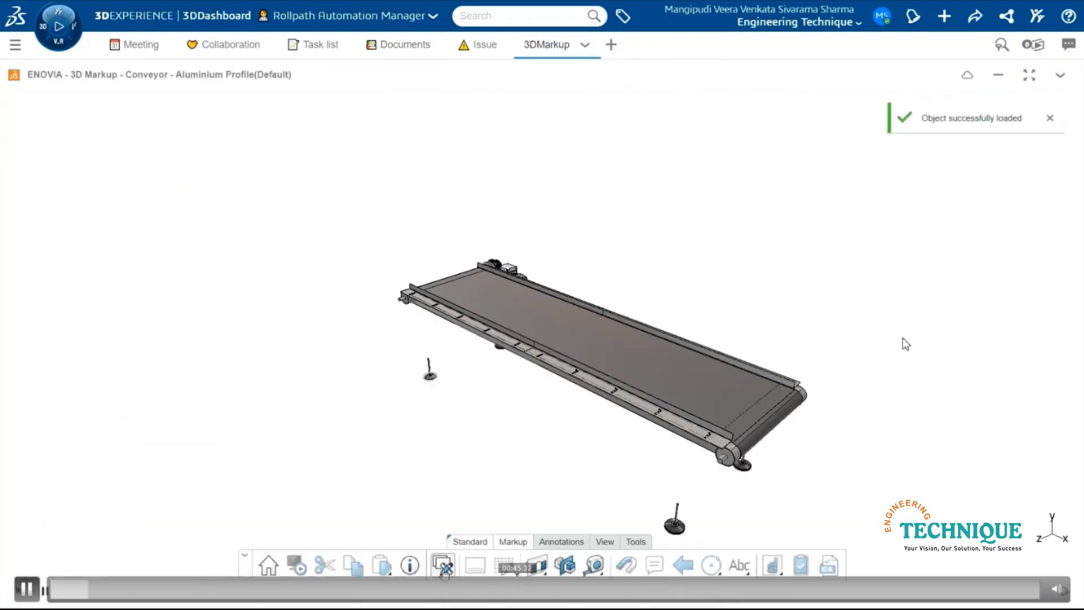
pyautogui.click(444, 571)
pyautogui.write('Creating a bearing housing')
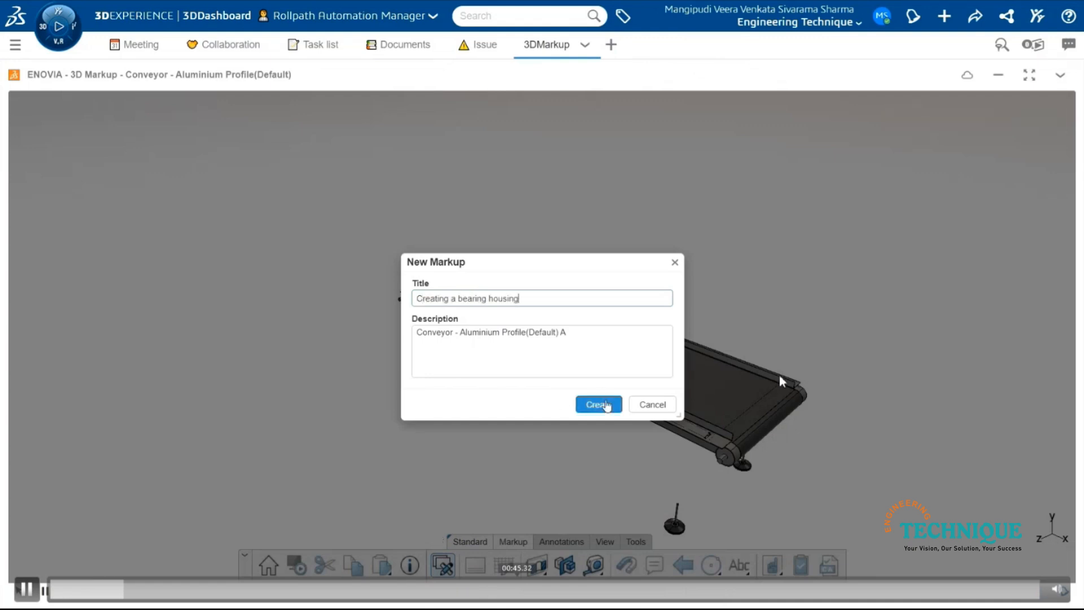
pyautogui.click(604, 405)
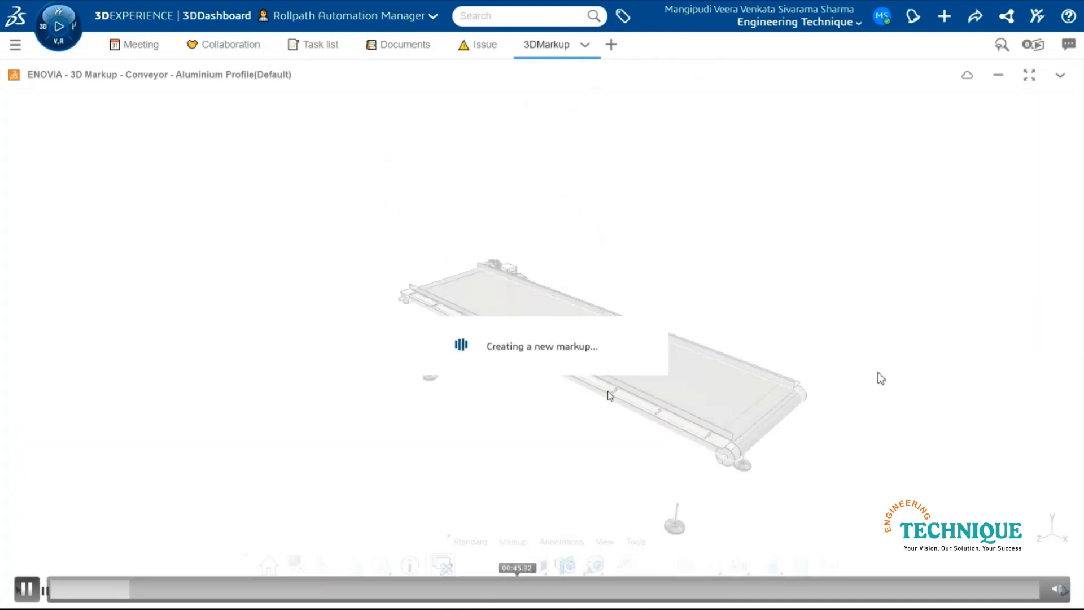
# - Annotate the end roller with the text "Create bearing housing", place the label above the roller and apply the Note style
pyautogui.moveTo(993, 370); pyautogui.dragTo(1023, 377, button='middle')
pyautogui.scroll(5, 1022, 377)
pyautogui.scroll(-5, 1017, 377)
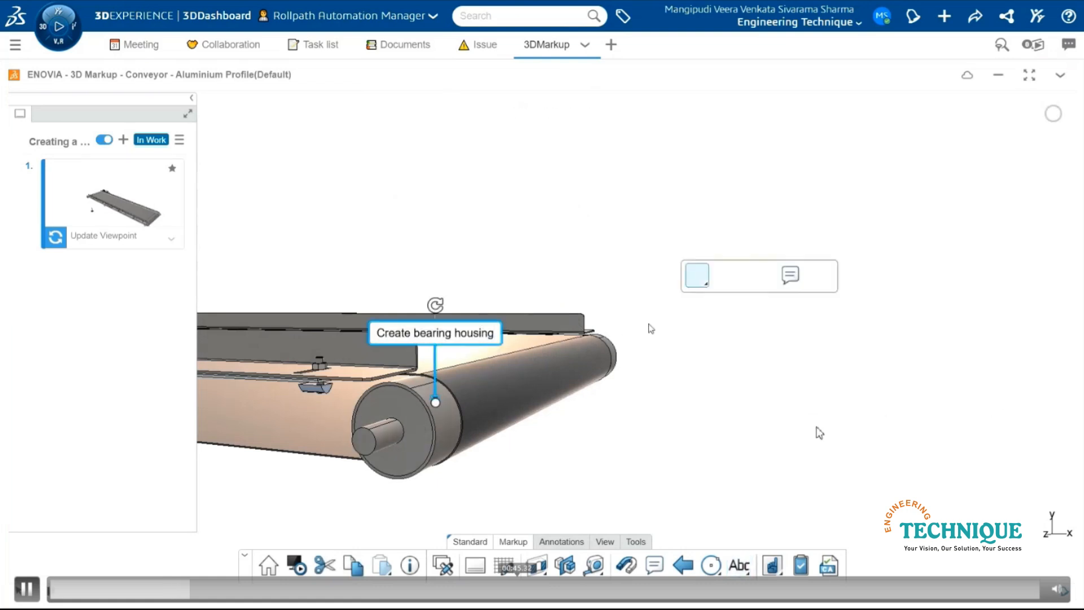
pyautogui.moveTo(478, 336); pyautogui.dragTo(649, 297)
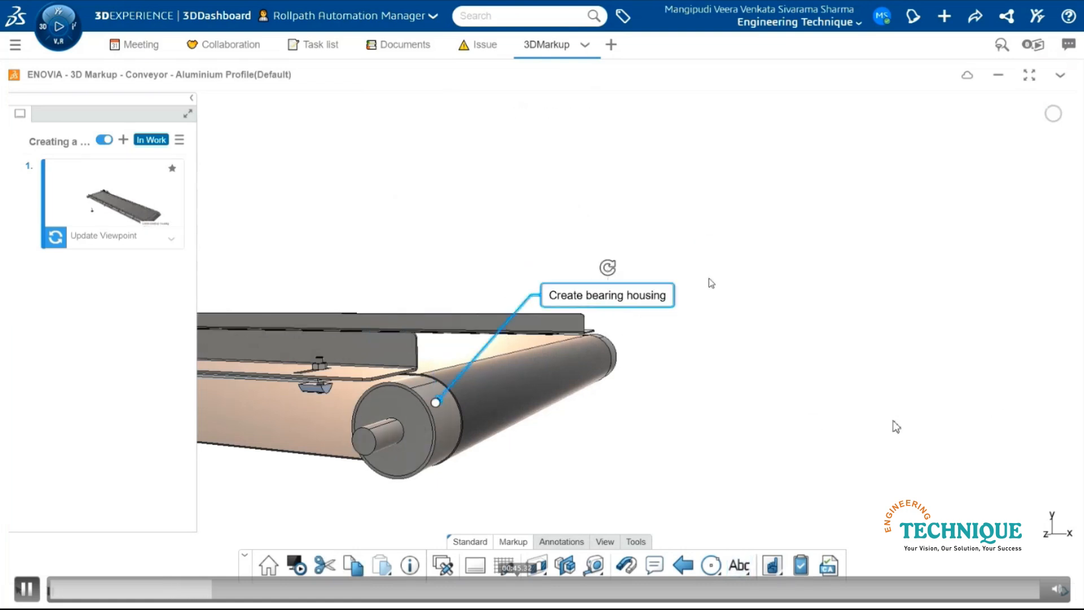
pyautogui.click(740, 235)
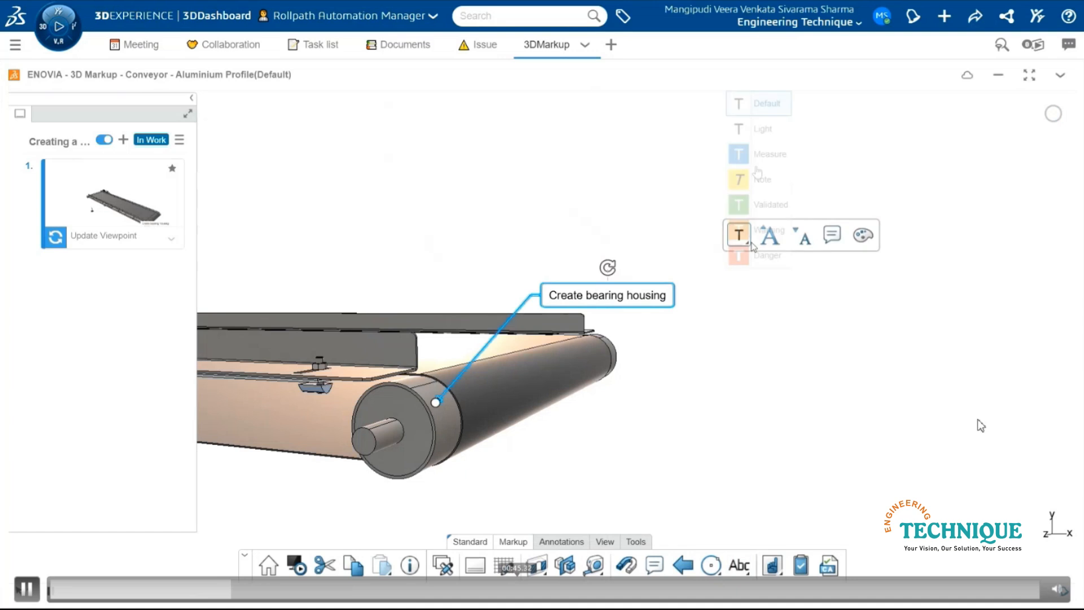
pyautogui.click(759, 180)
pyautogui.click(760, 189)
# - Add a diameter measurement to the end roller's cylindrical face and place its label below the roller
pyautogui.click(596, 564)
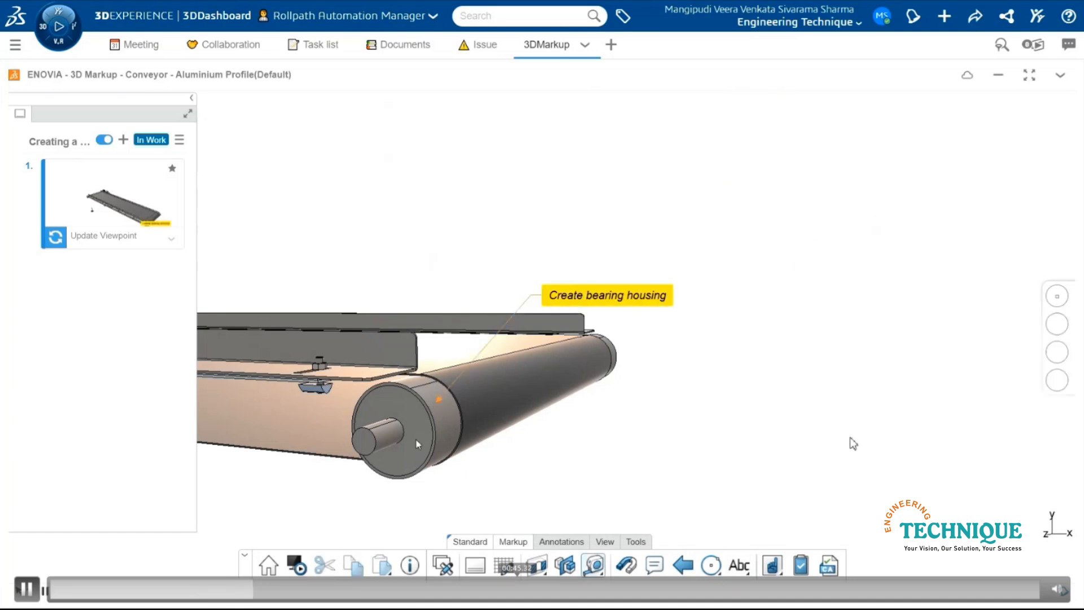
pyautogui.click(436, 428)
pyautogui.click(595, 566)
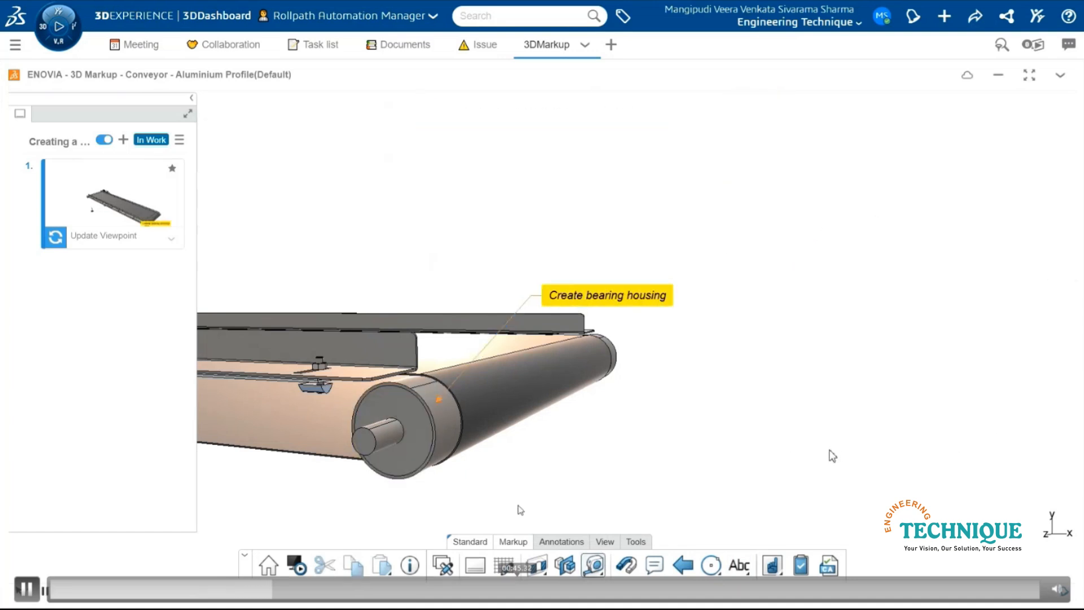
pyautogui.click(453, 424)
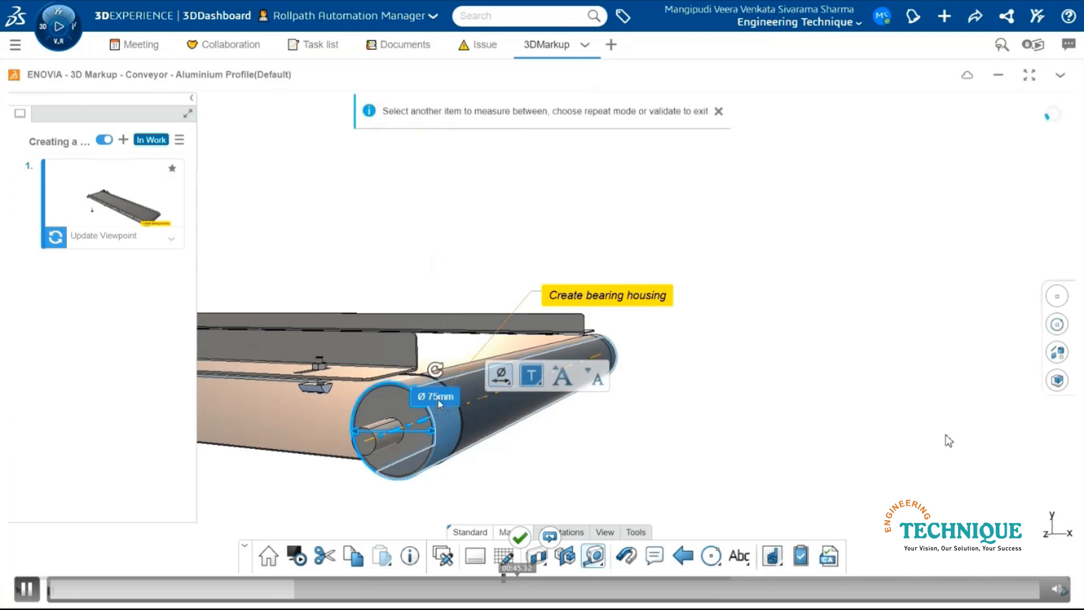
pyautogui.moveTo(436, 396); pyautogui.dragTo(514, 482)
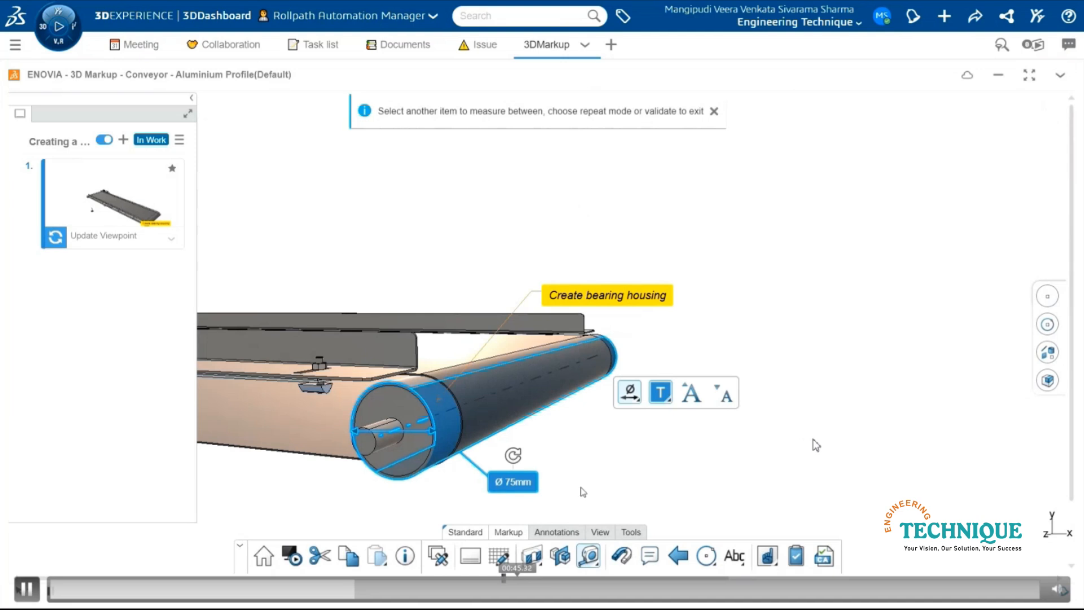
pyautogui.click(589, 556)
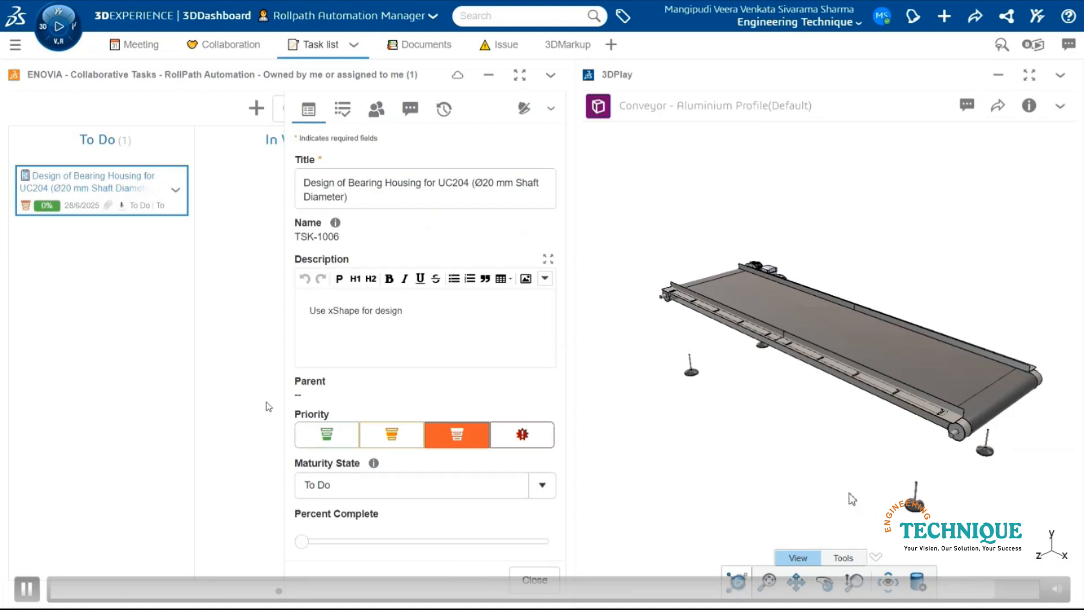
# - Close the details of the bearing housing design task
pyautogui.click(541, 583)
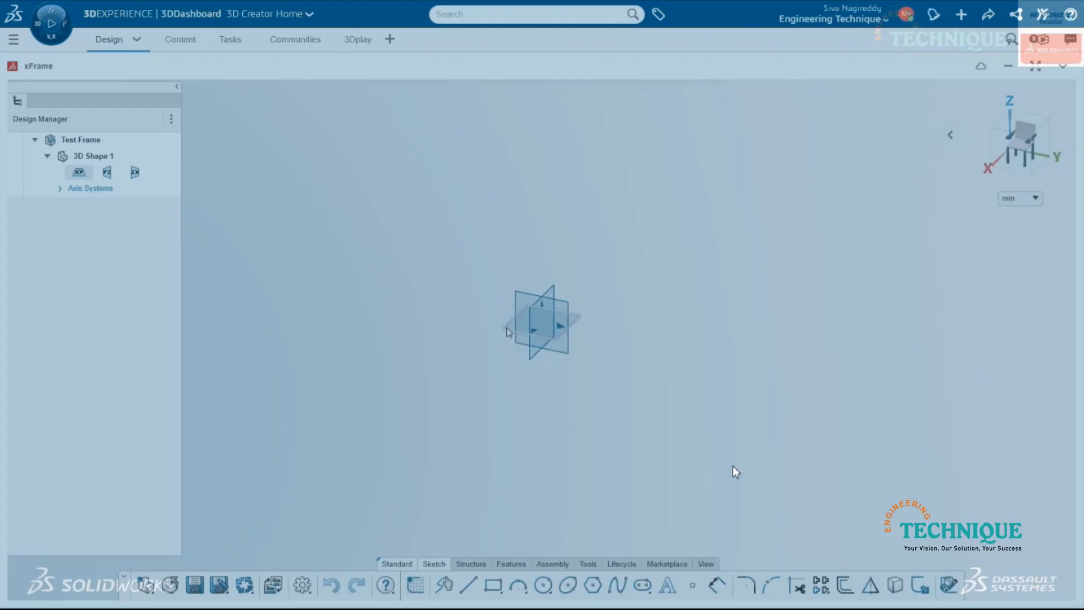
pyautogui.press('space')
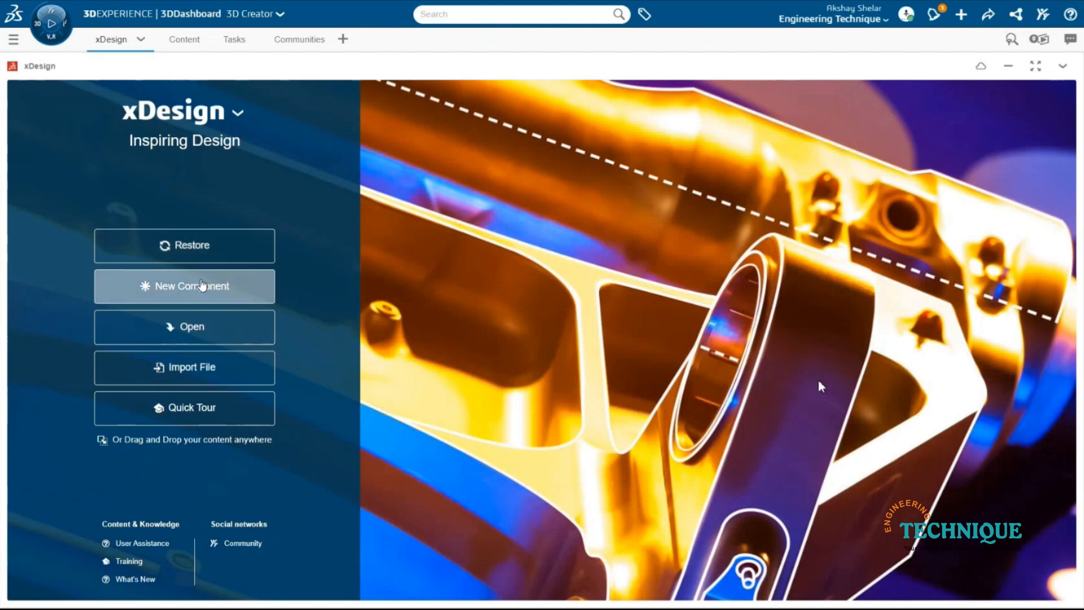
# - Create a new xDesign component named "Bearing Housing"
pyautogui.click(223, 286)
pyautogui.write('Bearing Housing')
pyautogui.click(671, 228)
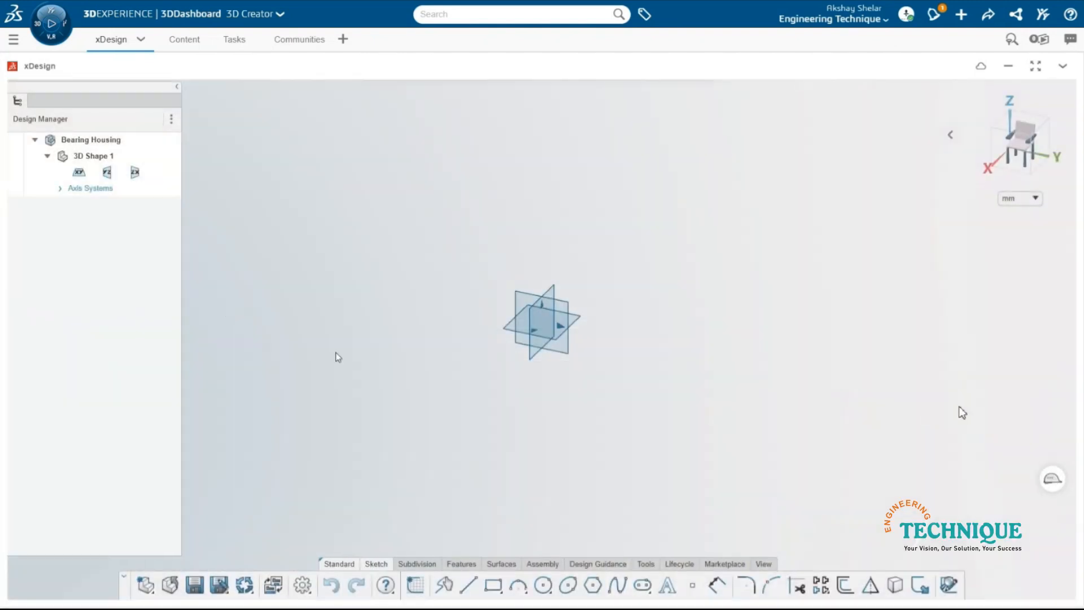
# - Sketch two concentric circles centred on the origin of the YZ plane, about 191 mm and 161 mm in diameter
pyautogui.click(515, 296)
pyautogui.click(547, 246)
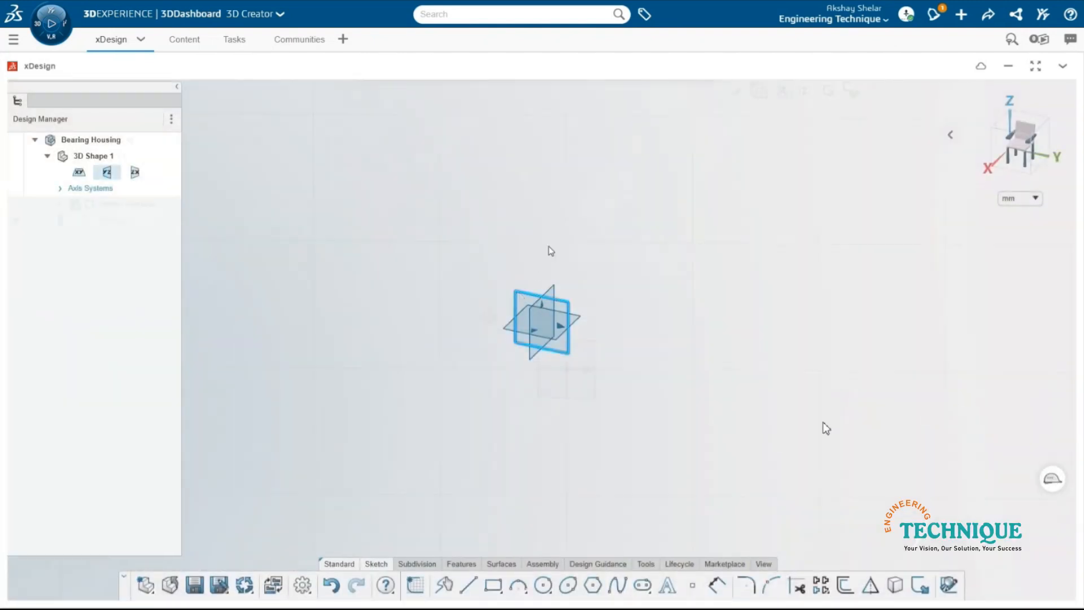
pyautogui.moveTo(480, 307); pyautogui.dragTo(534, 305, button='right')
pyautogui.click(1024, 148)
pyautogui.click(566, 369)
pyautogui.click(630, 266)
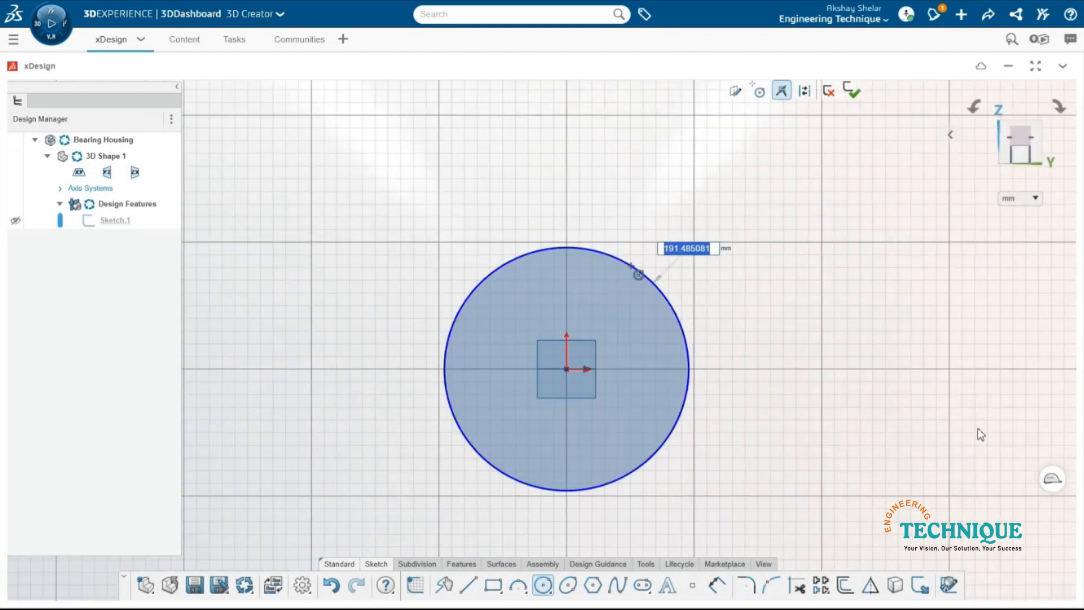
pyautogui.click(566, 368)
pyautogui.click(616, 279)
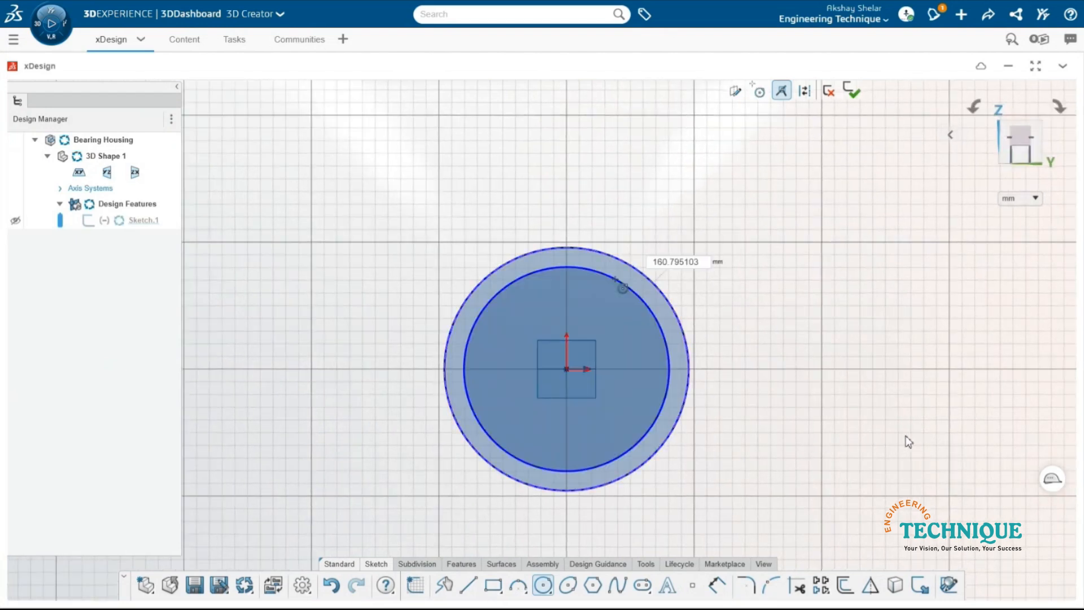
# - Draw a corner rectangle extending in the negative Y direction, ending on the outer circle's lowest point and matching its height
pyautogui.click(493, 585)
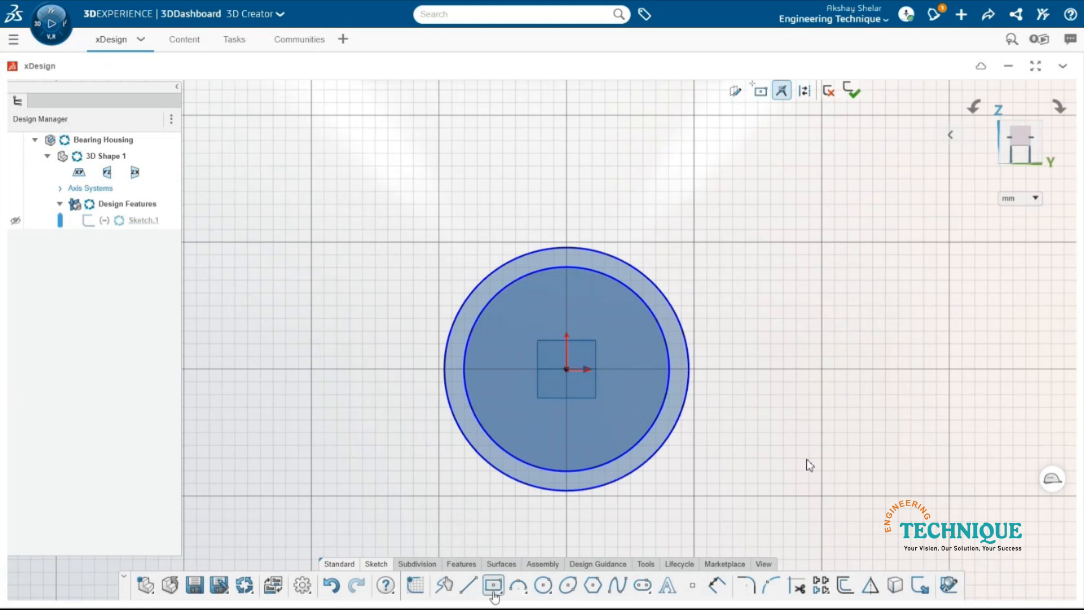
pyautogui.press('a')
pyautogui.press('a')
pyautogui.click(213, 250)
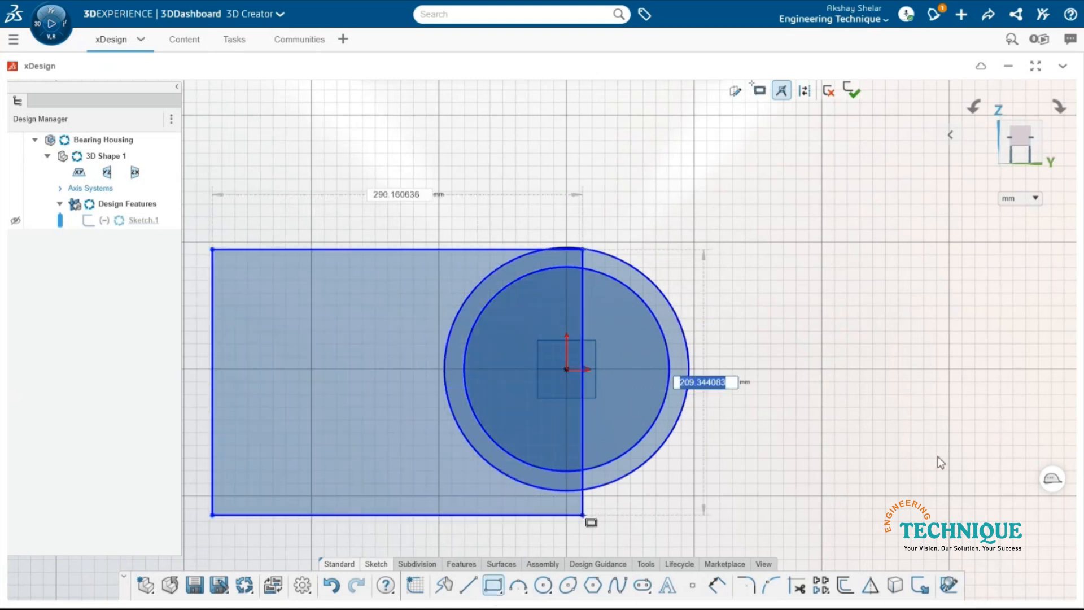
pyautogui.click(567, 490)
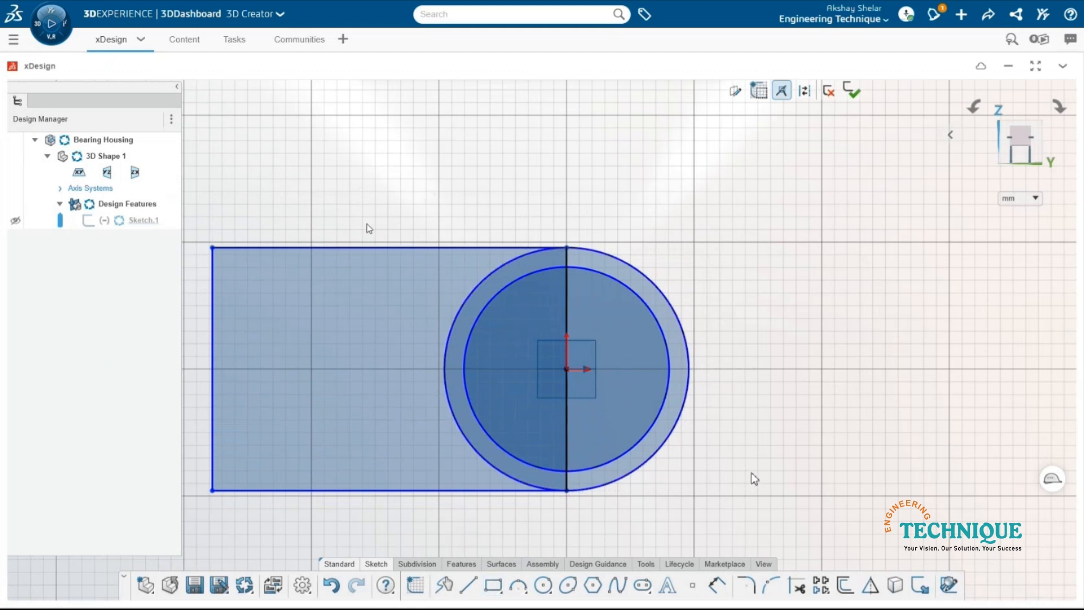
# - Dimension the rectangle's long upper side to 175 mm
pyautogui.moveTo(379, 249); pyautogui.dragTo(381, 192, button='right')
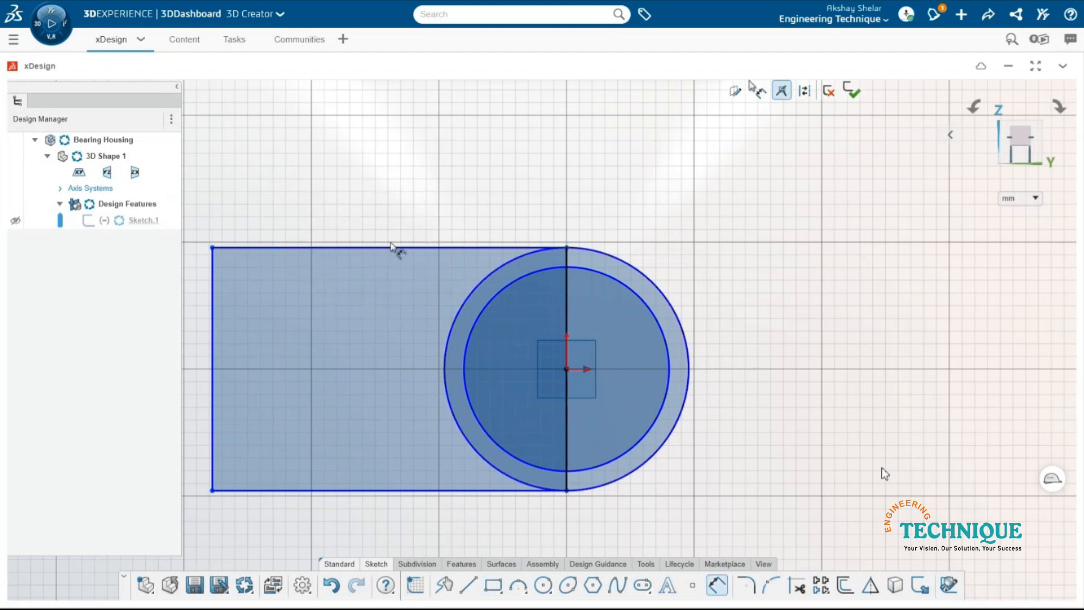
pyautogui.click(391, 247)
pyautogui.click(390, 187)
pyautogui.write('175')
pyautogui.press('Return')
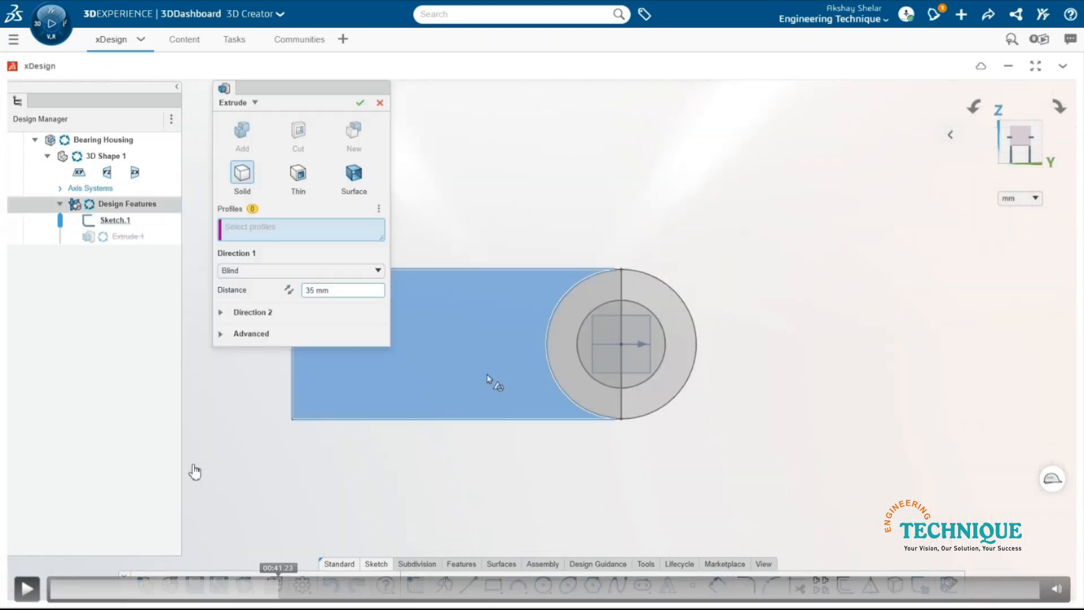
# - Extrude all contours of the rectangle and circles, including the inner circle, as a blind solid with a distance of 20 mm
pyautogui.click(489, 380)
pyautogui.click(564, 356)
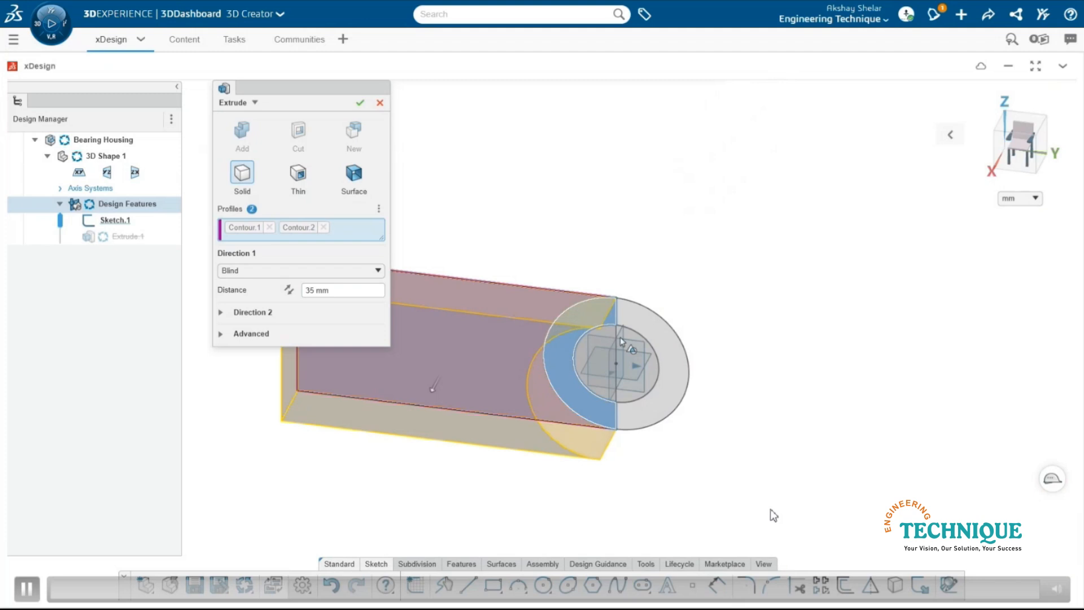
pyautogui.click(662, 331)
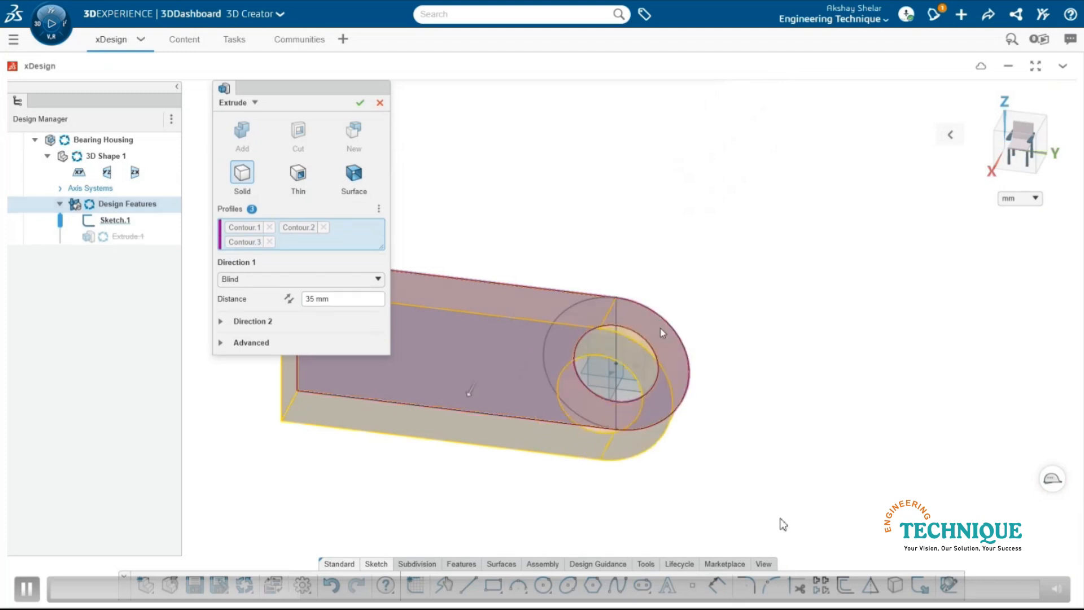
pyautogui.click(600, 381)
pyautogui.moveTo(600, 382); pyautogui.dragTo(631, 374, button='middle')
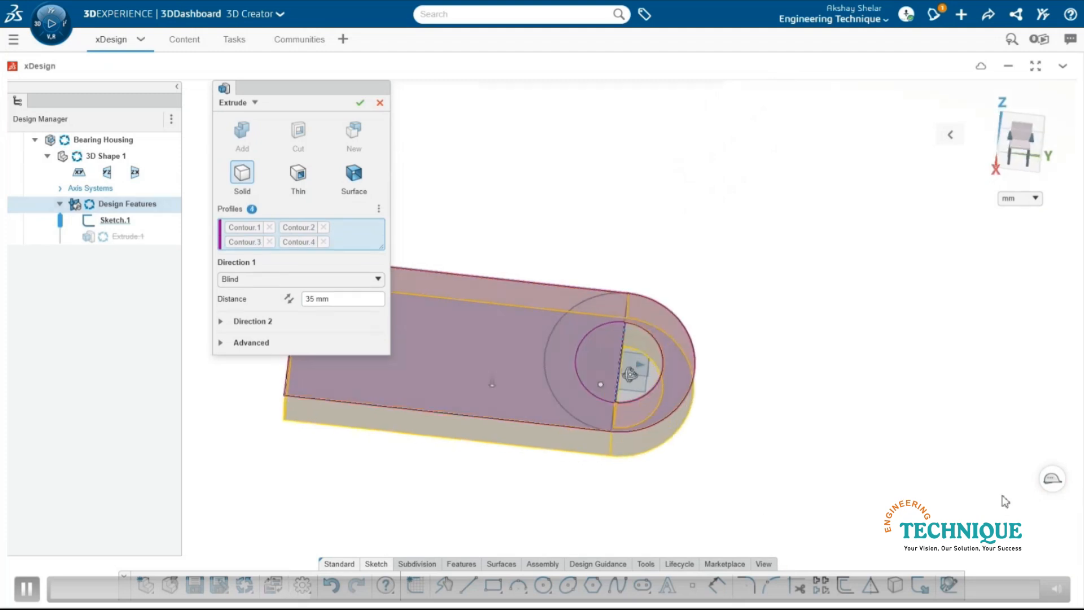
pyautogui.click(631, 374)
pyautogui.click(353, 312)
pyautogui.write('20')
pyautogui.press('Return')
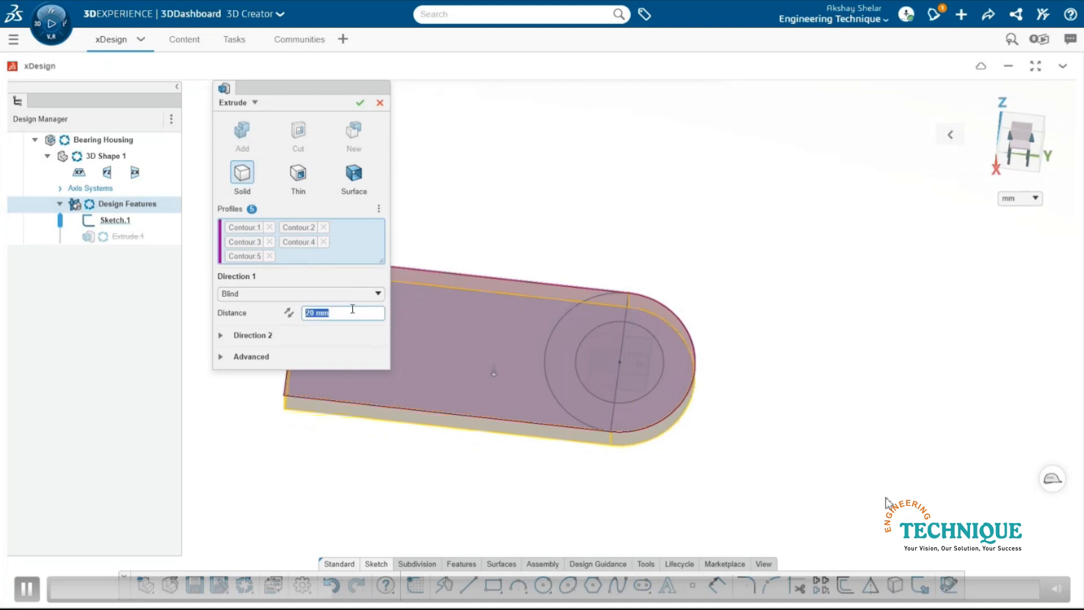
pyautogui.press('Return')
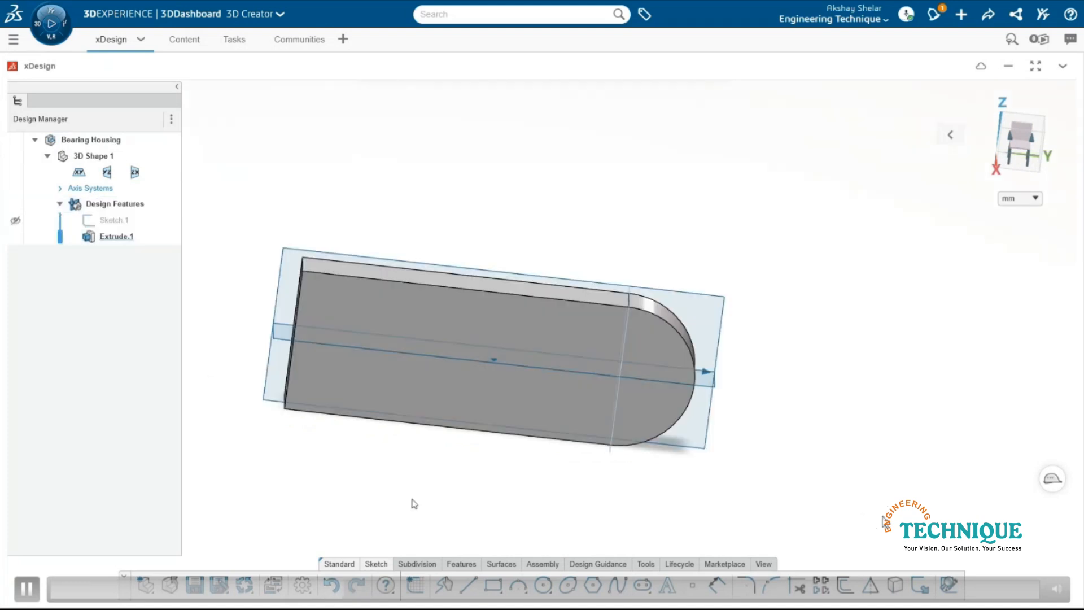
# - Set up an extruded cut from the housing sketch using only the inner circle as profile, and open the end condition choices
pyautogui.click(108, 221)
pyautogui.moveTo(326, 166); pyautogui.dragTo(300, 120, button='right')
pyautogui.click(298, 130)
pyautogui.click(255, 103)
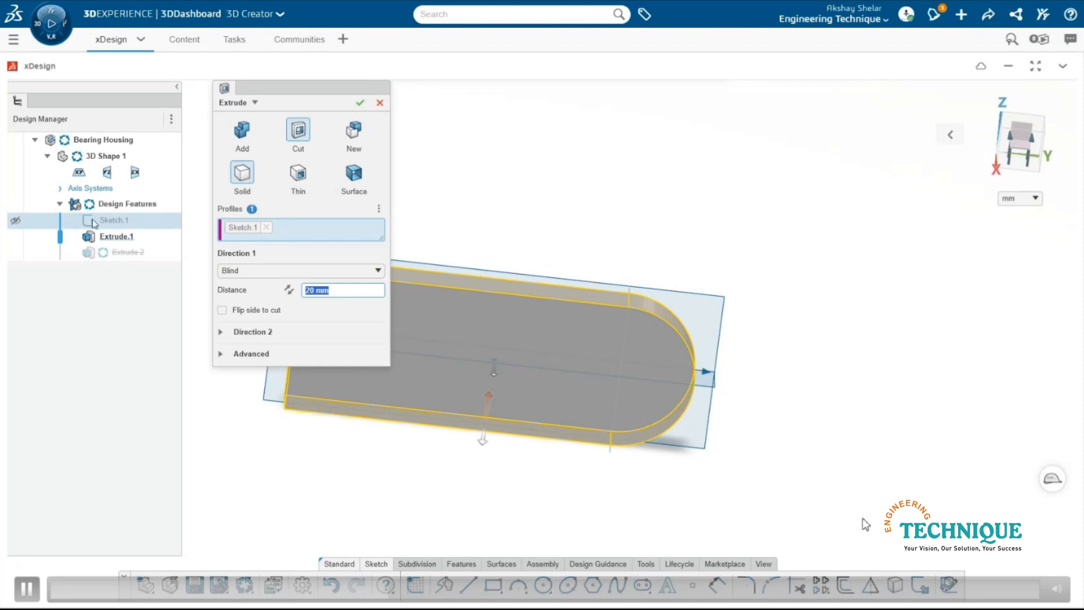
pyautogui.click(266, 227)
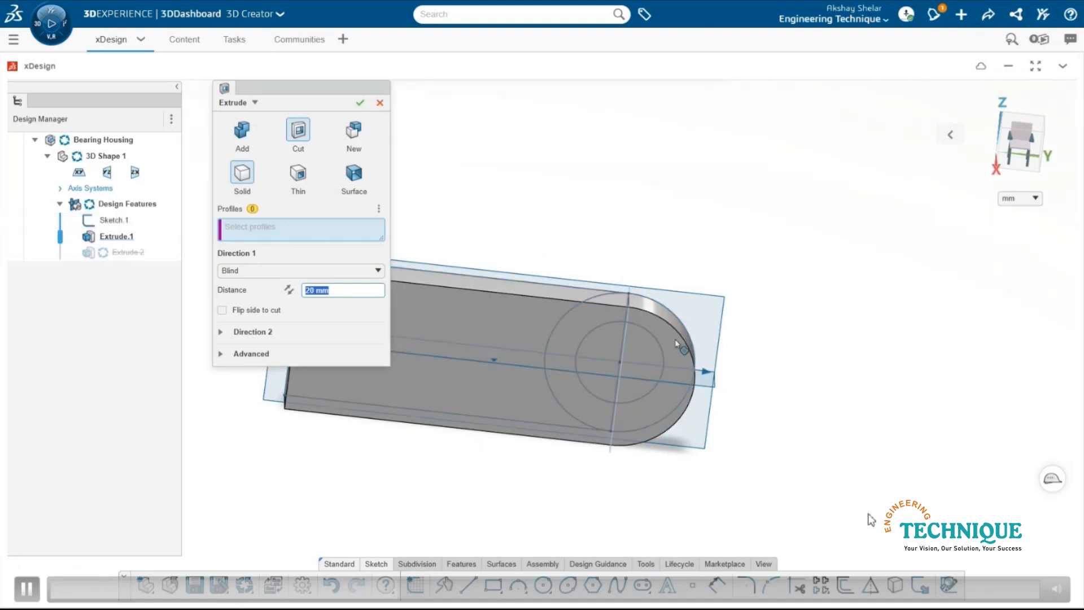
pyautogui.click(650, 333)
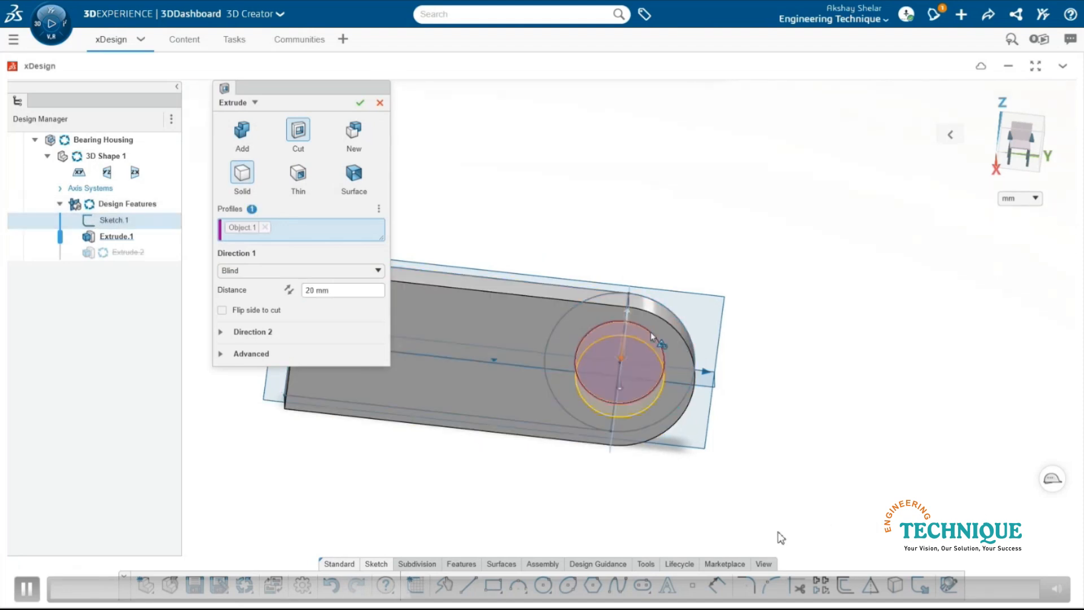
pyautogui.click(252, 273)
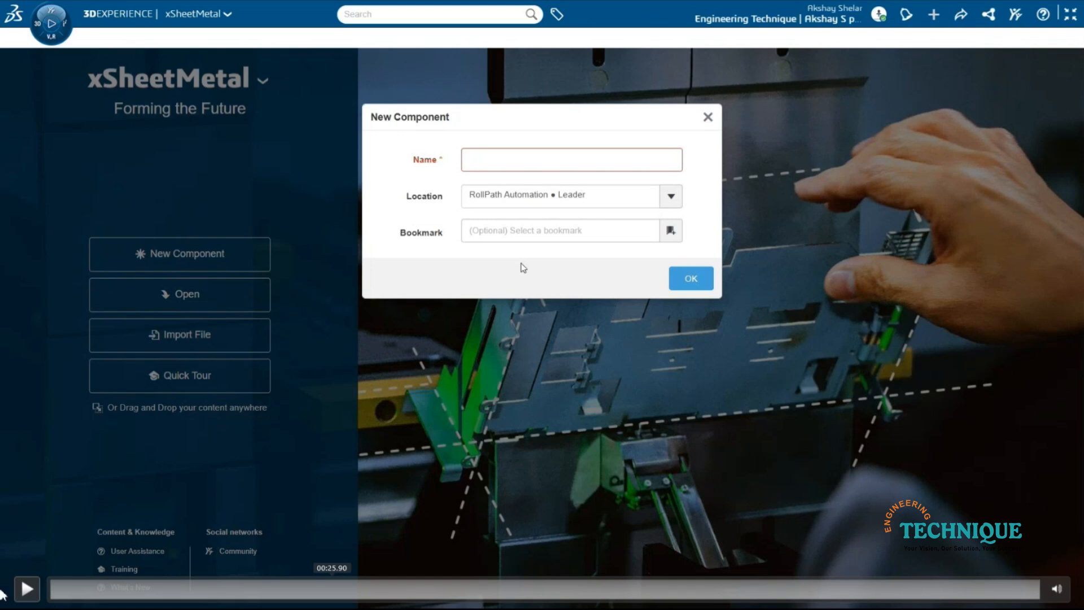
# - Apply the DIN calculation to the K-factor in the Conveyor Frame's sheet metal parameters and accept them
pyautogui.click(852, 424)
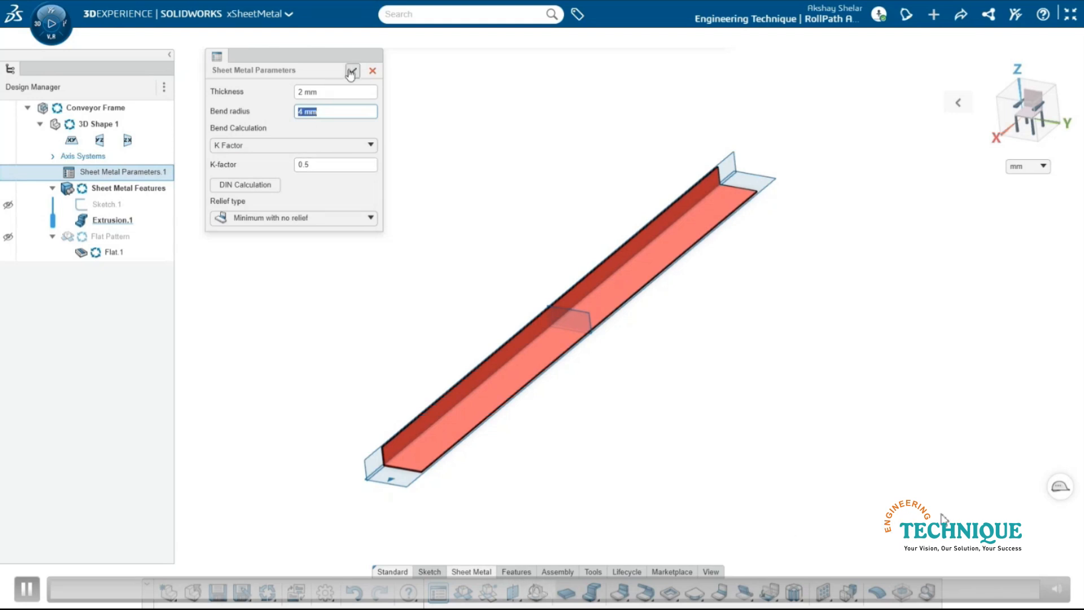
pyautogui.click(245, 185)
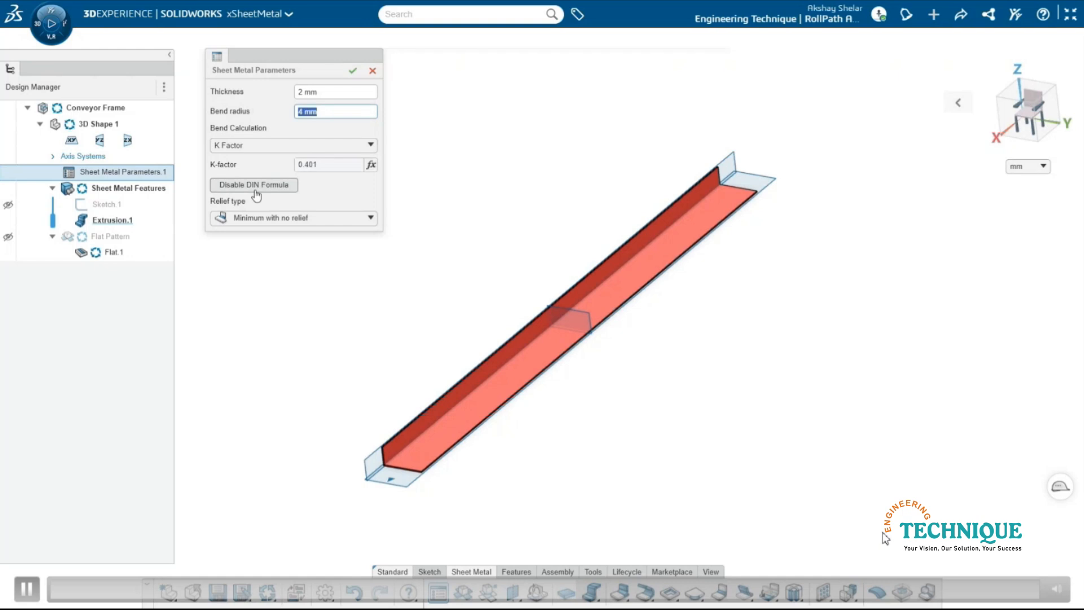
pyautogui.click(353, 70)
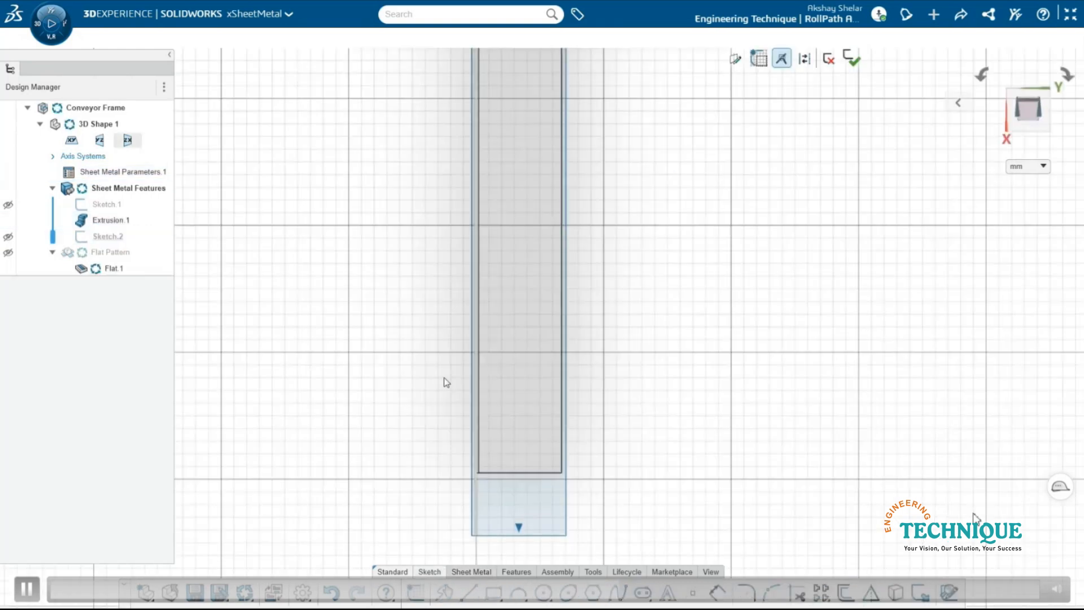
# - Sketch a 35 × 7 mm rectangle 71.5 mm from the frame's end and start a construction line at that end edge's midpoint
pyautogui.moveTo(508, 336); pyautogui.dragTo(539, 361)
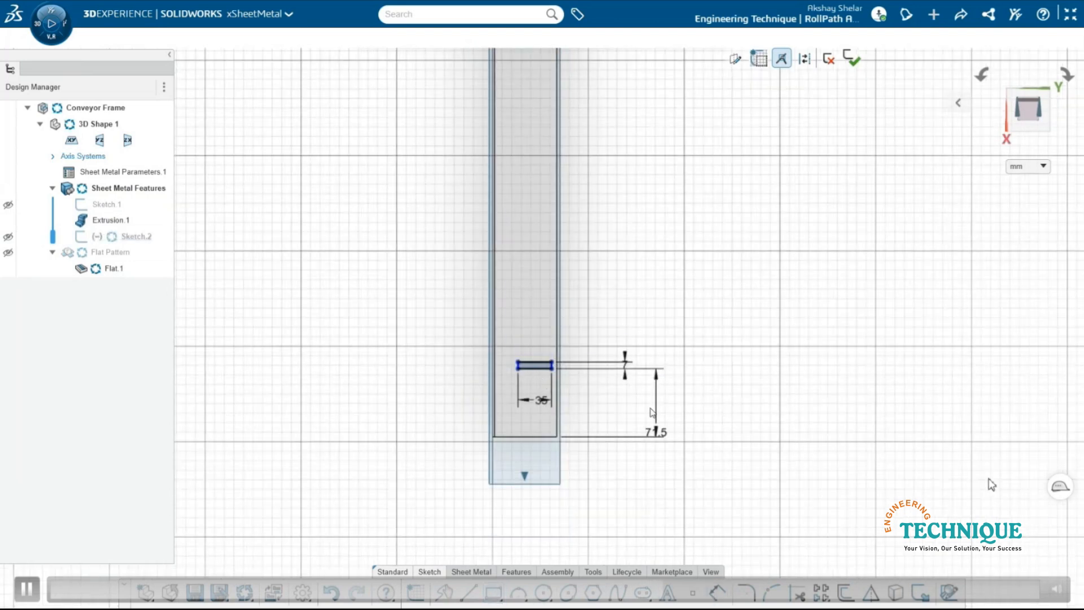
pyautogui.click(469, 592)
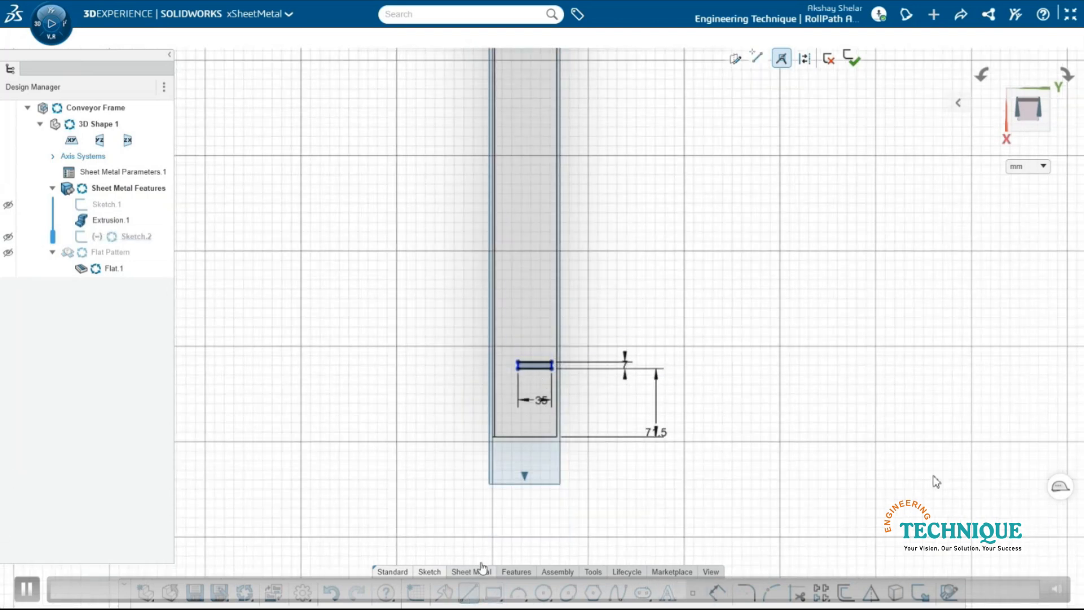
pyautogui.click(805, 58)
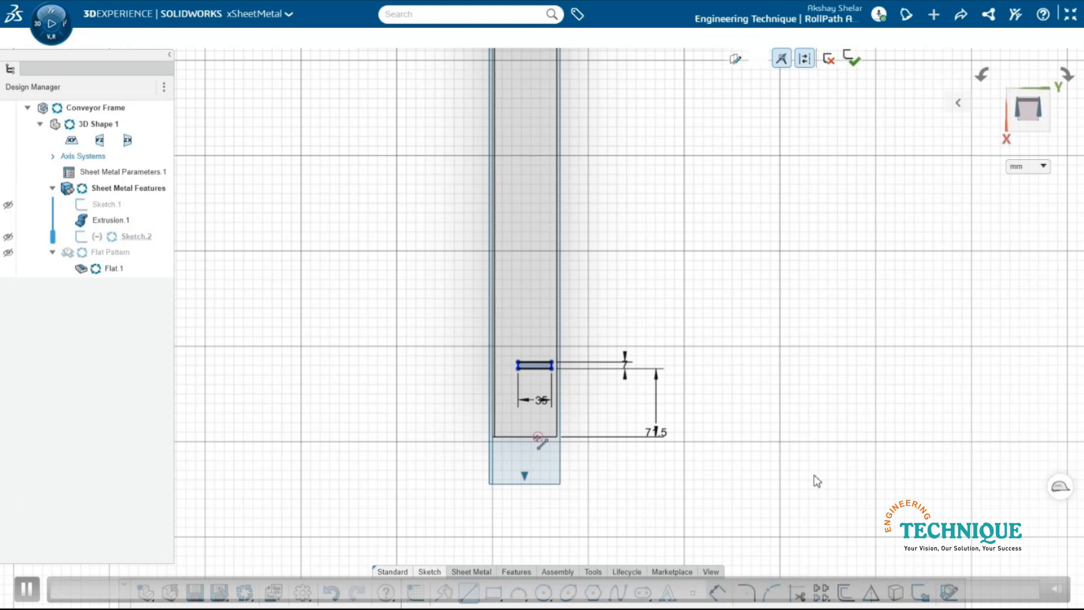
pyautogui.click(525, 436)
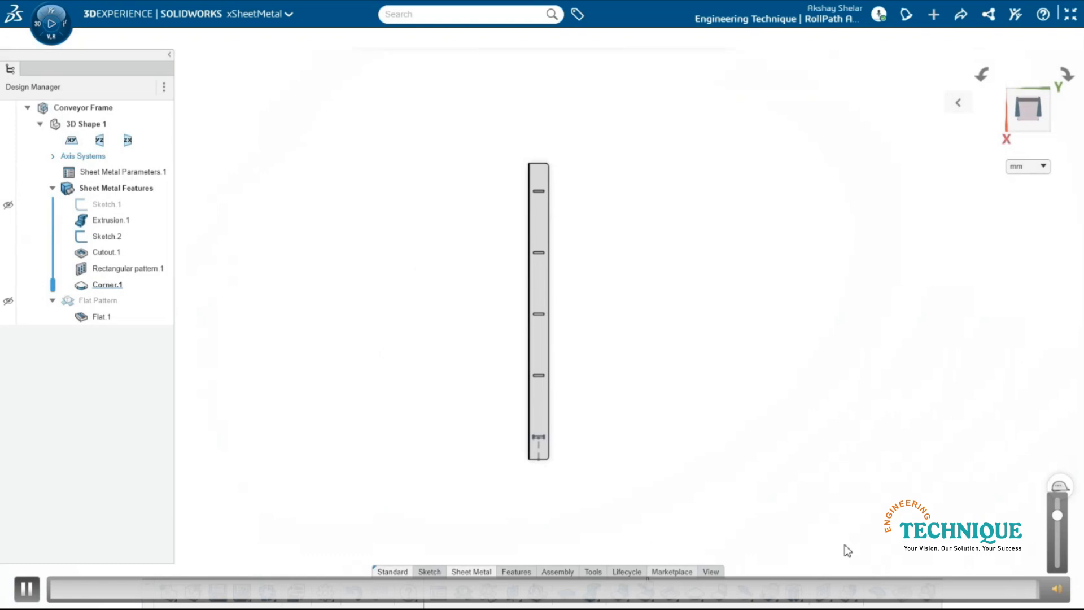
pyautogui.press('space')
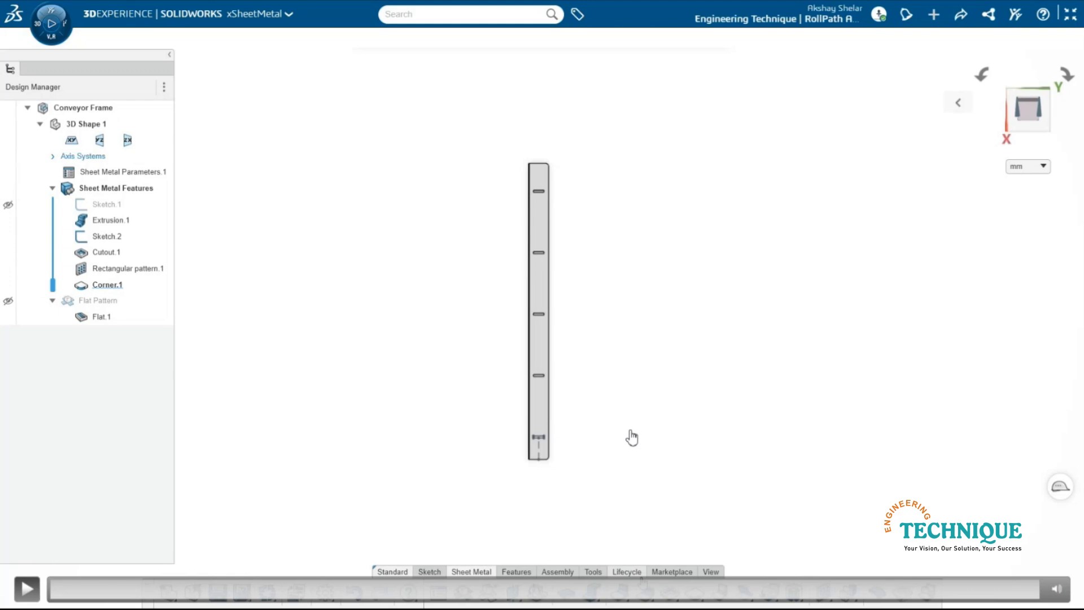
pyautogui.press('space')
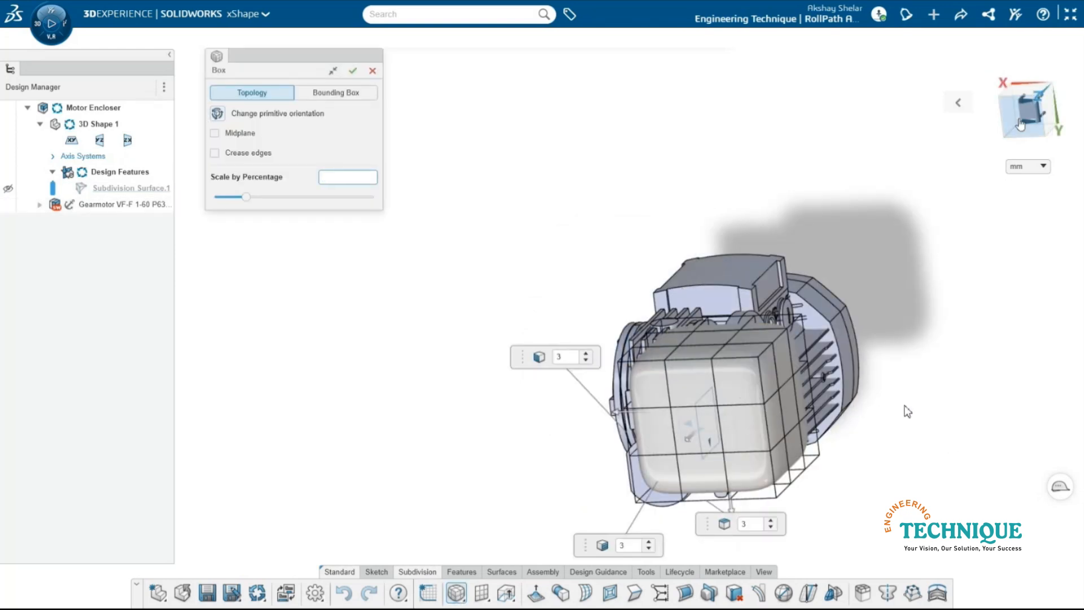
# - Accept the 3 × 3 × 3 subdivision box and move its positive Y side outward past the gearmotor
pyautogui.click(353, 70)
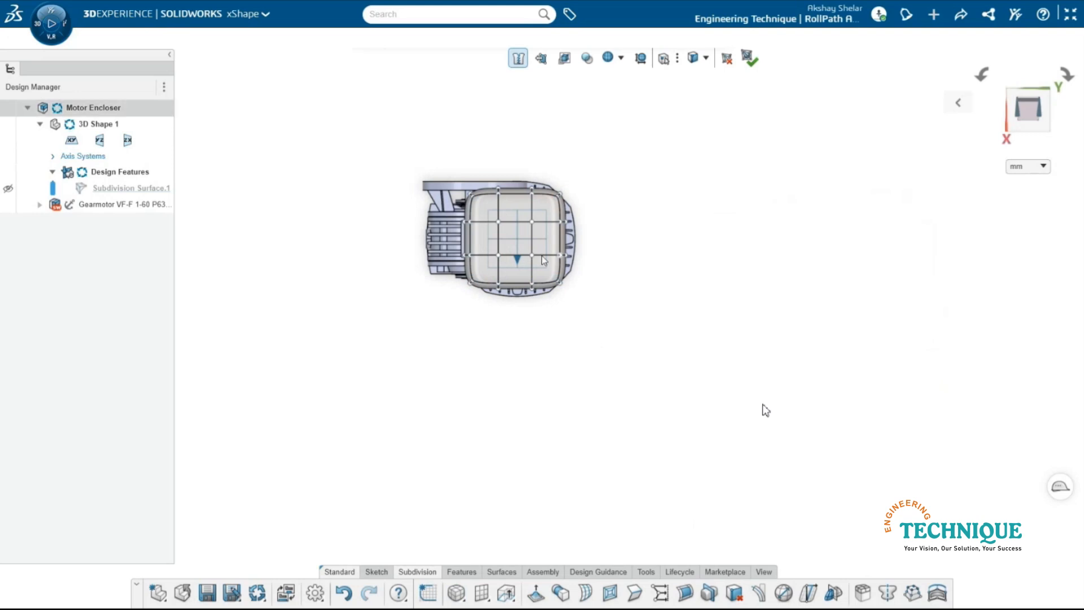
pyautogui.moveTo(540, 167); pyautogui.dragTo(618, 322)
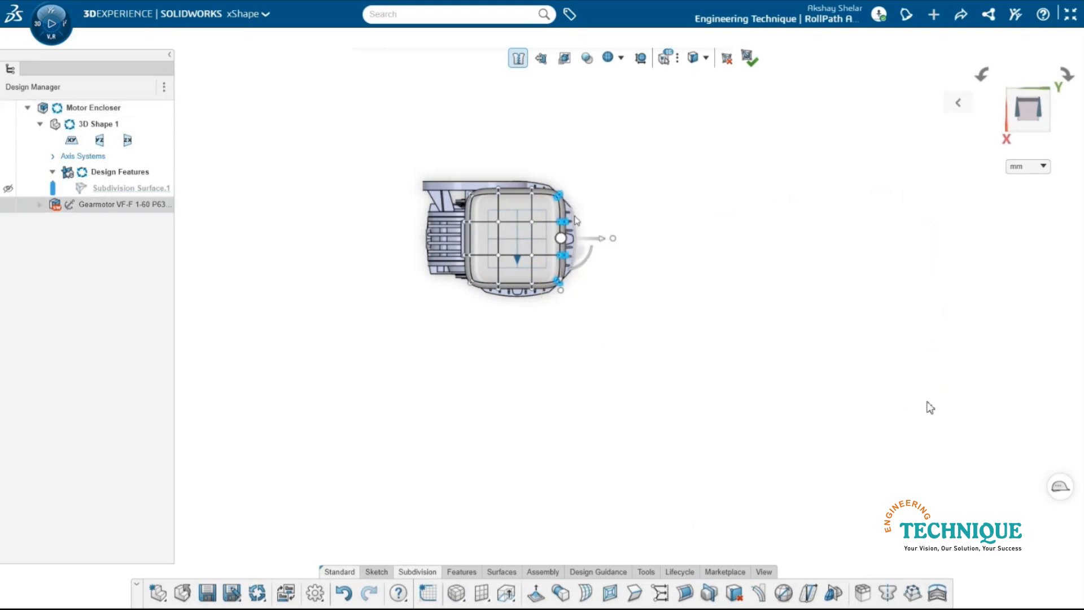
pyautogui.moveTo(610, 245)
pyautogui.mouseDown()
pyautogui.moveTo(640, 249)
pyautogui.moveTo(608, 251)
pyautogui.moveTo(627, 252)
pyautogui.mouseUp()
# - Move the box's negative Y side and its positive X side outward to enclose the gearmotor in plan
pyautogui.click(348, 125)
pyautogui.moveTo(347, 125); pyautogui.dragTo(512, 357)
pyautogui.moveTo(441, 243); pyautogui.dragTo(378, 242)
pyautogui.click(378, 280)
pyautogui.moveTo(346, 351); pyautogui.dragTo(592, 271)
pyautogui.moveTo(490, 311); pyautogui.dragTo(500, 334)
pyautogui.click(565, 340)
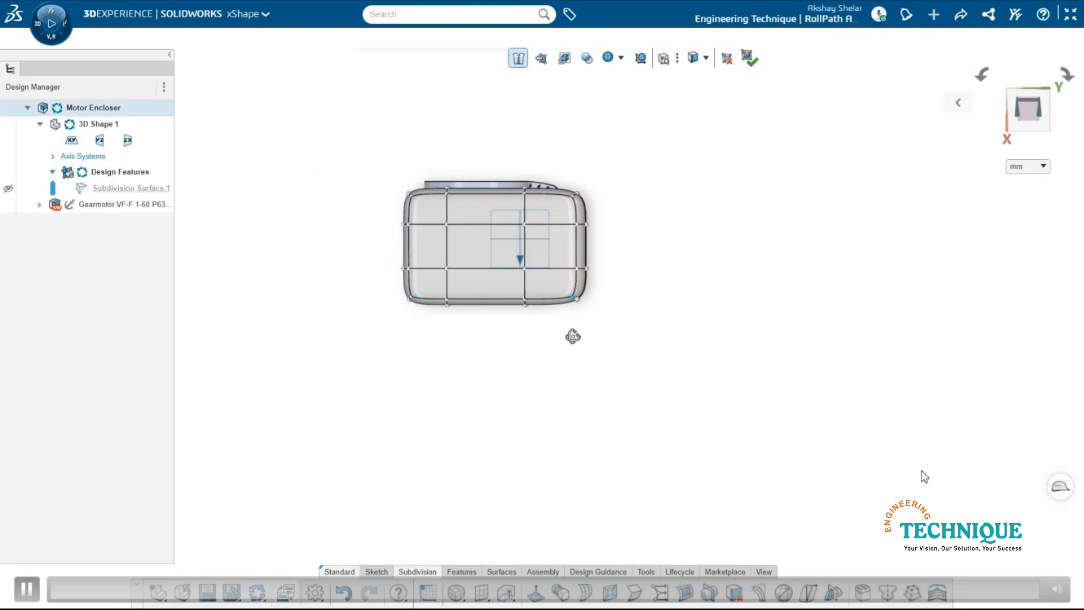
# - Stretch the two lower rows of the box's control points down along Z beyond the motor's end
pyautogui.moveTo(573, 337); pyautogui.dragTo(538, 276, button='middle')
pyautogui.scroll(-2, 635, 371)
pyautogui.moveTo(635, 372); pyautogui.dragTo(791, 256, button='middle')
pyautogui.click(1042, 119)
pyautogui.moveTo(564, 165); pyautogui.dragTo(802, 249)
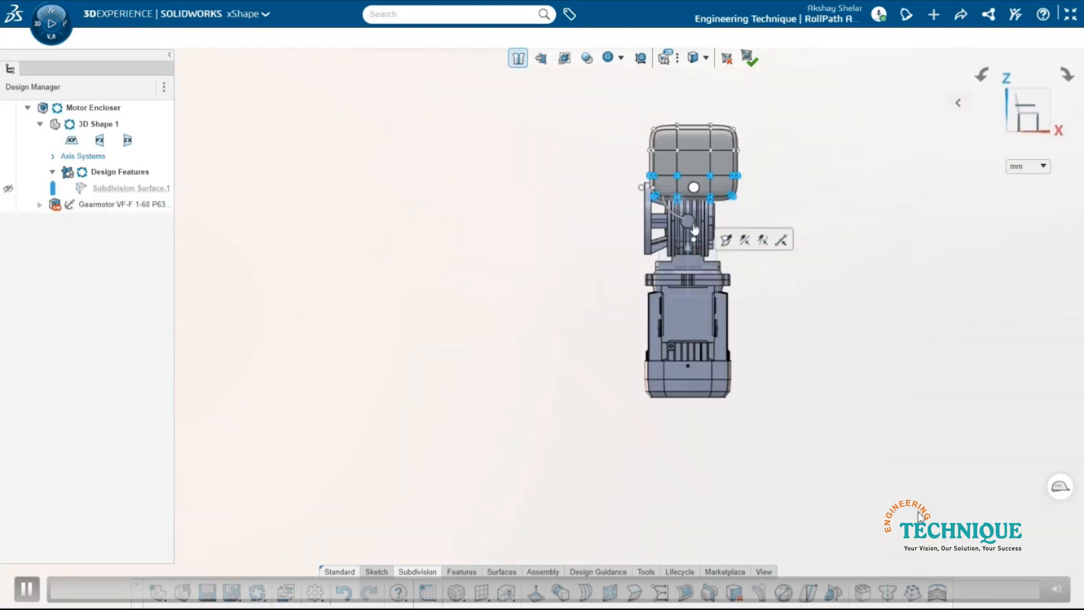
pyautogui.moveTo(694, 233); pyautogui.dragTo(700, 459)
pyautogui.click(750, 401)
# - Delete the nine faces on the box's negative X side to open the enclosure at the gearmotor's flange
pyautogui.moveTo(750, 400); pyautogui.dragTo(804, 278, button='middle')
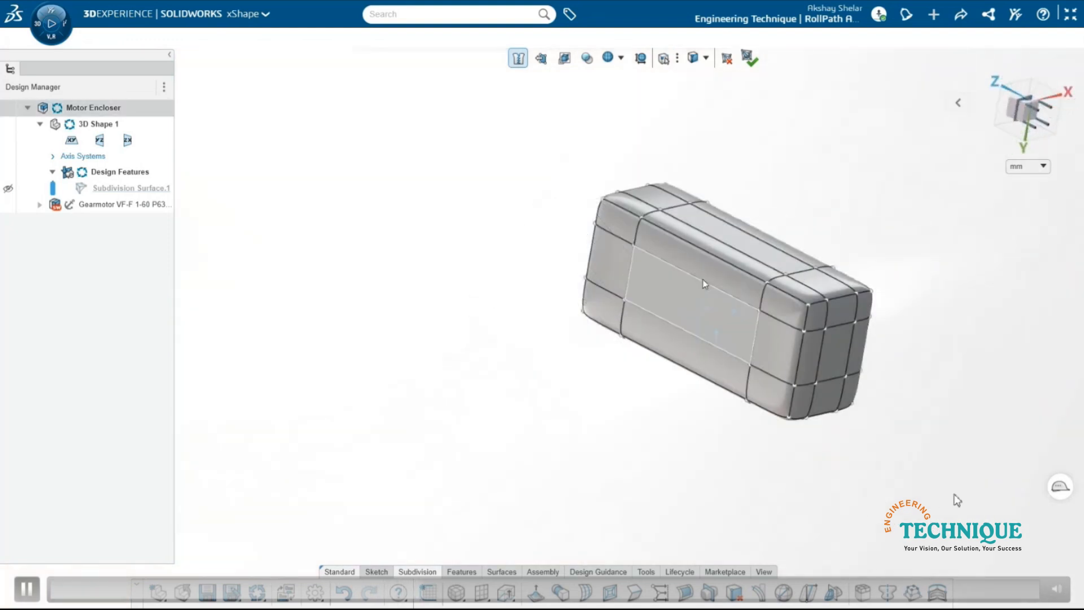
pyautogui.click(617, 224)
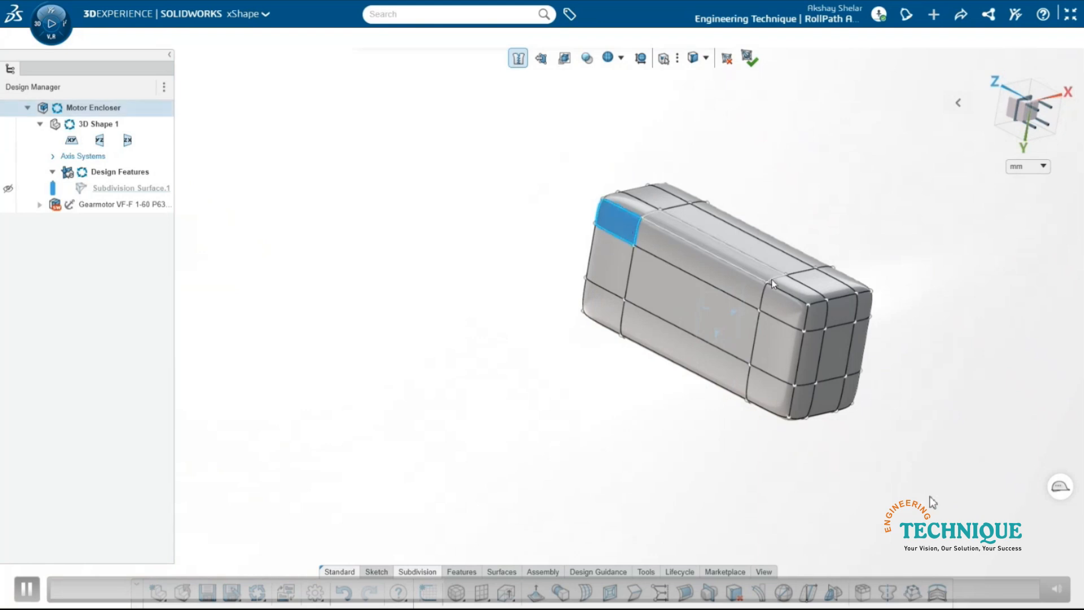
pyautogui.keyDown('shift'); pyautogui.click(782, 307); pyautogui.keyUp('shift')
pyautogui.keyDown('ctrl'); pyautogui.click(769, 346); pyautogui.keyUp('ctrl')
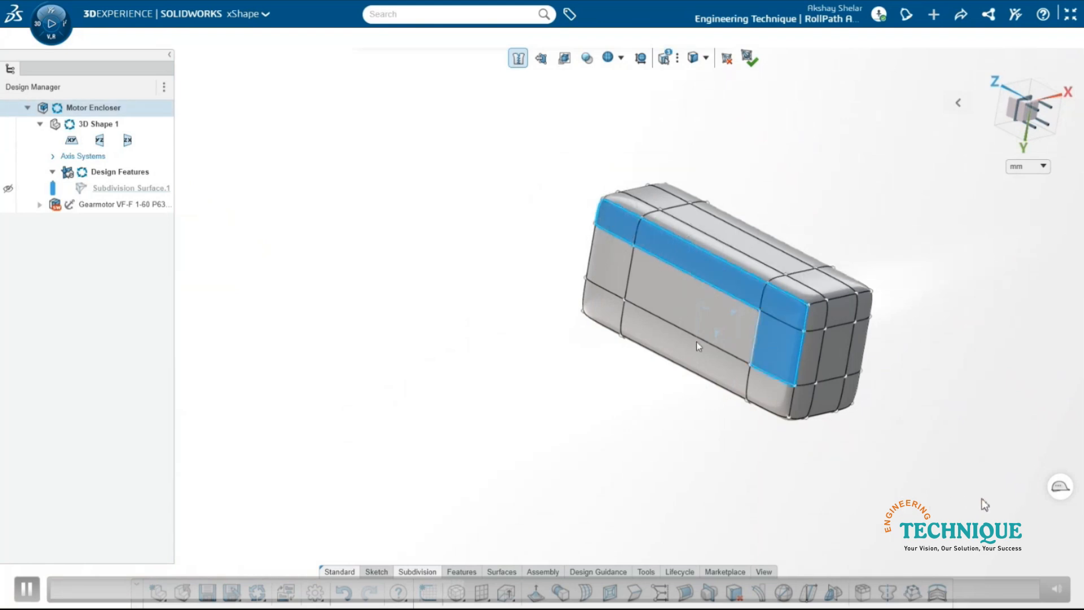
pyautogui.keyDown('ctrl'); pyautogui.click(673, 311); pyautogui.keyUp('ctrl')
pyautogui.keyDown('ctrl'); pyautogui.click(613, 269); pyautogui.keyUp('ctrl')
pyautogui.keyDown('ctrl'); pyautogui.click(594, 311); pyautogui.keyUp('ctrl')
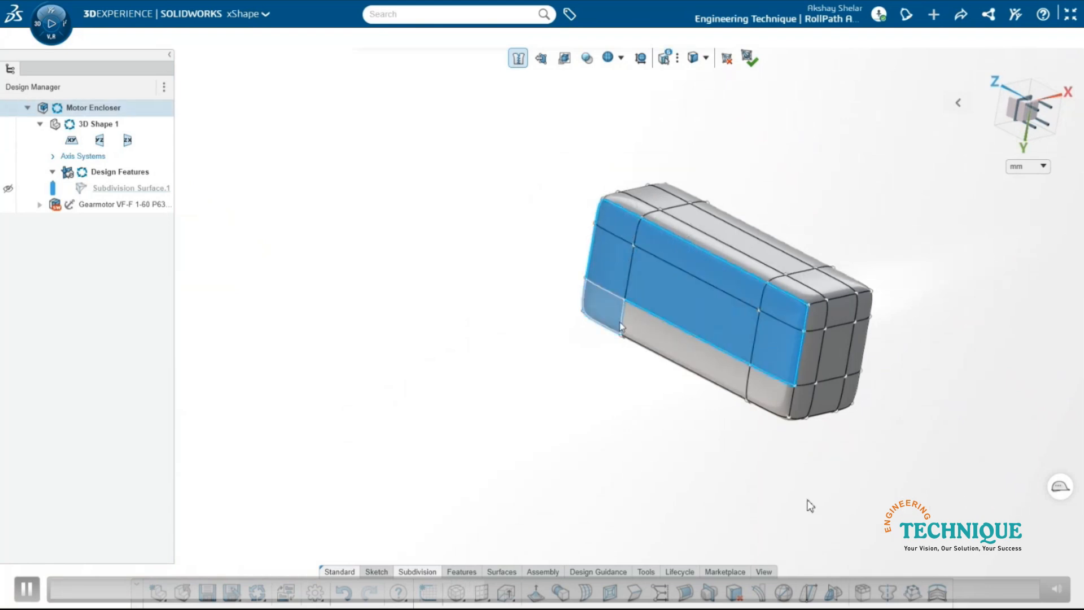
pyautogui.keyDown('ctrl'); pyautogui.click(665, 333); pyautogui.keyUp('ctrl')
pyautogui.keyDown('ctrl'); pyautogui.click(767, 380); pyautogui.keyUp('ctrl')
pyautogui.rightClick(667, 371)
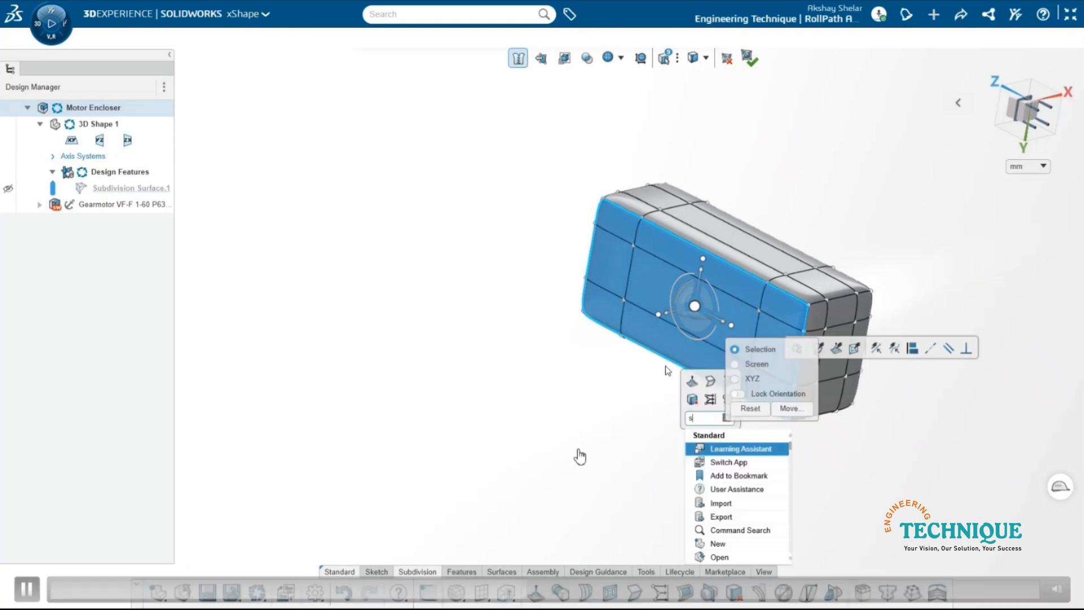
pyautogui.click(692, 401)
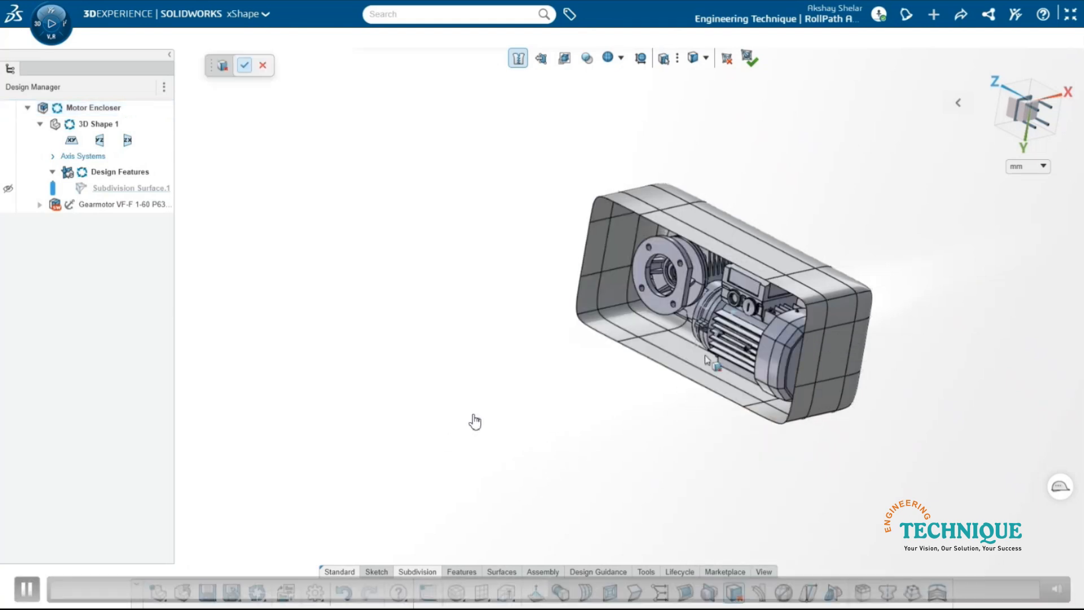
pyautogui.scroll(3, 637, 352)
pyautogui.moveTo(622, 347); pyautogui.dragTo(558, 366, button='middle')
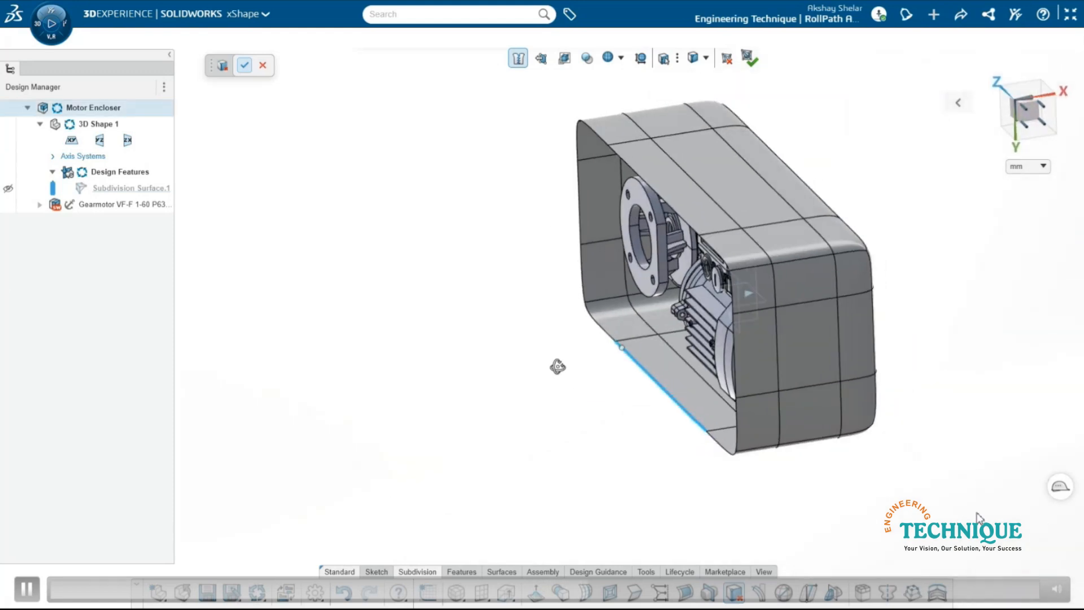
pyautogui.click(1023, 95)
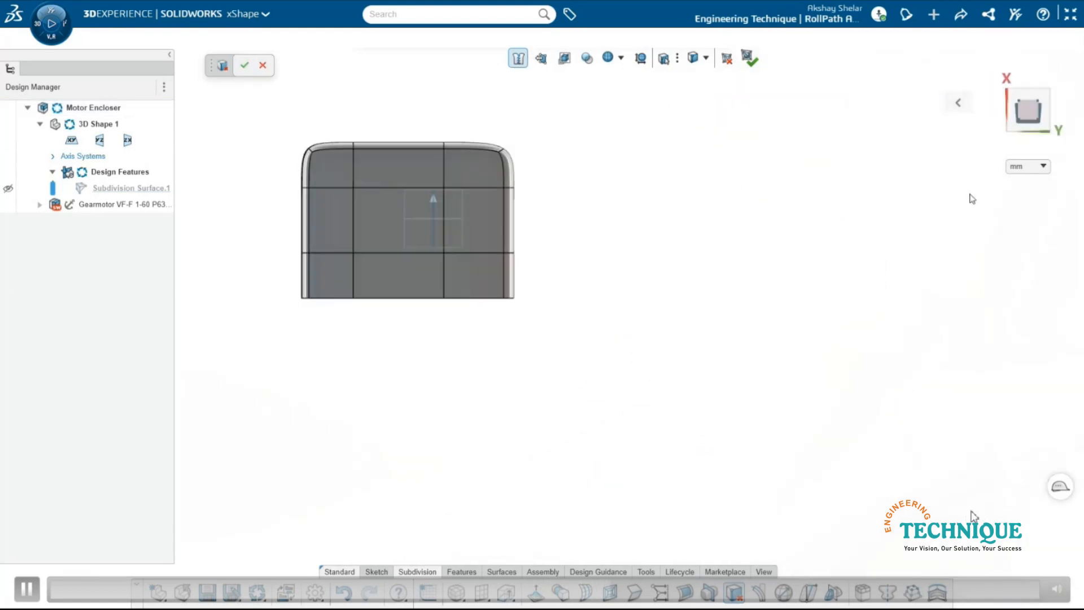
pyautogui.moveTo(395, 346)
pyautogui.mouseDown()
pyautogui.moveTo(396, 334)
pyautogui.moveTo(400, 344)
pyautogui.mouseUp()
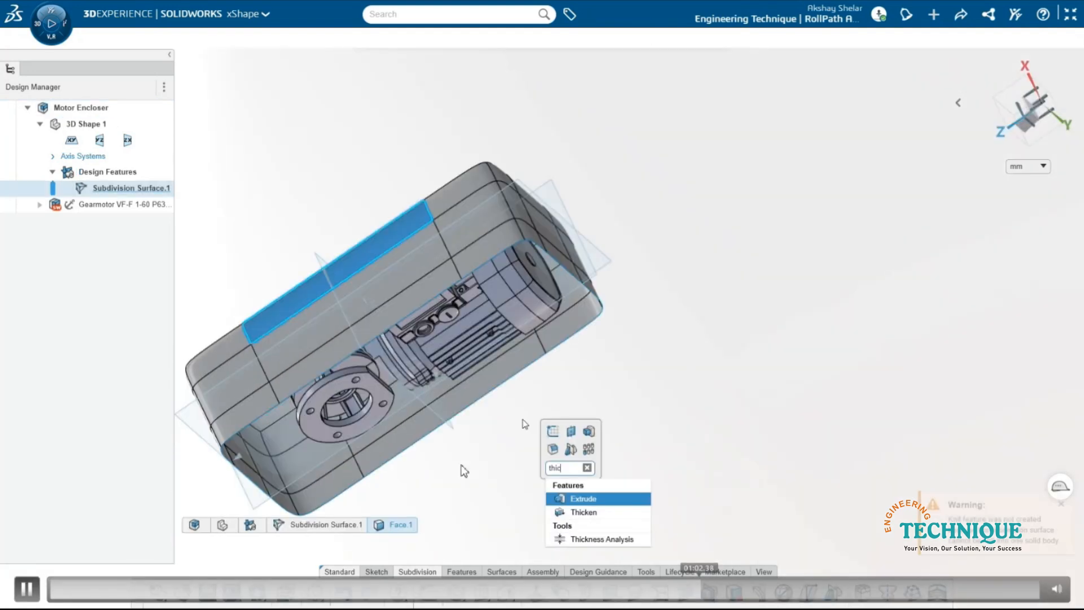
# - Start a Thicken on the enclosure's subdivision surface with a distance of 1 mm
pyautogui.press('Down')
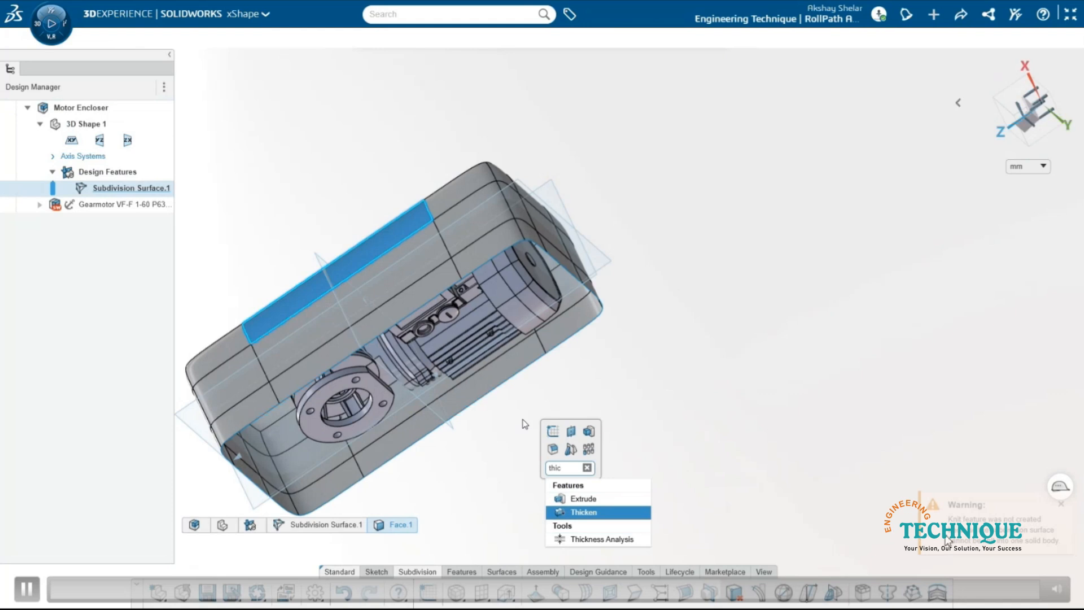
pyautogui.press('Return')
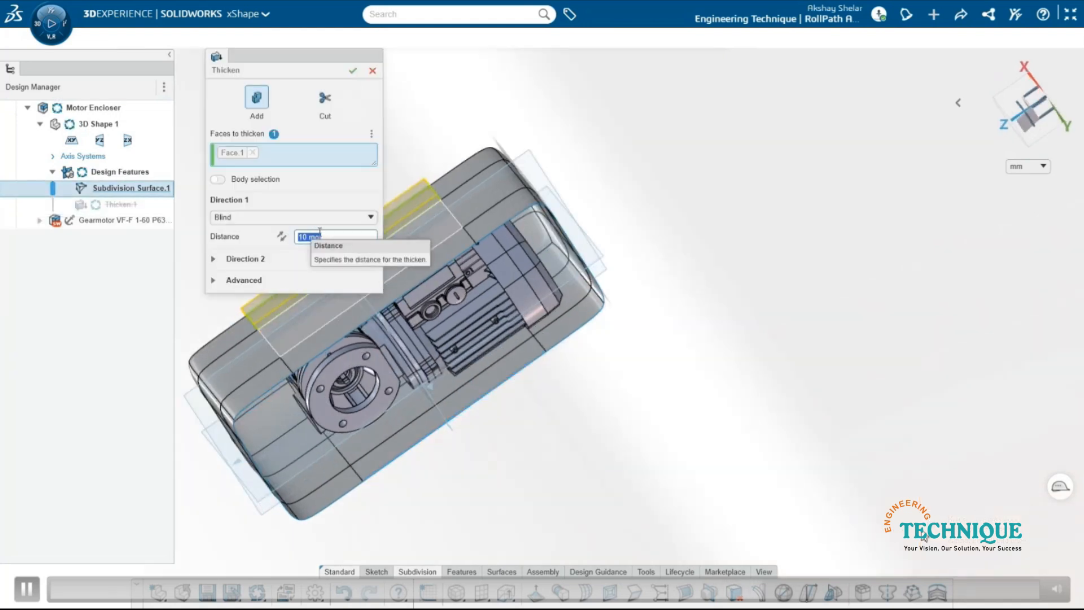
pyautogui.write('1')
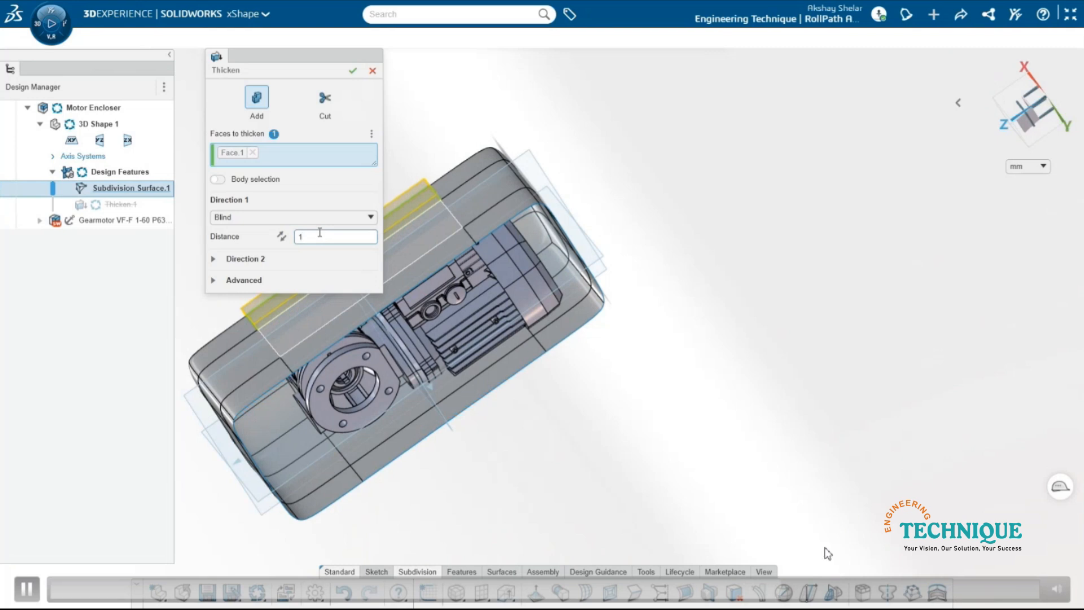
pyautogui.press('Return')
# - Replace the single face in the Thicken with the whole enclosure body using body selection and apply the 1 mm thickening
pyautogui.click(253, 152)
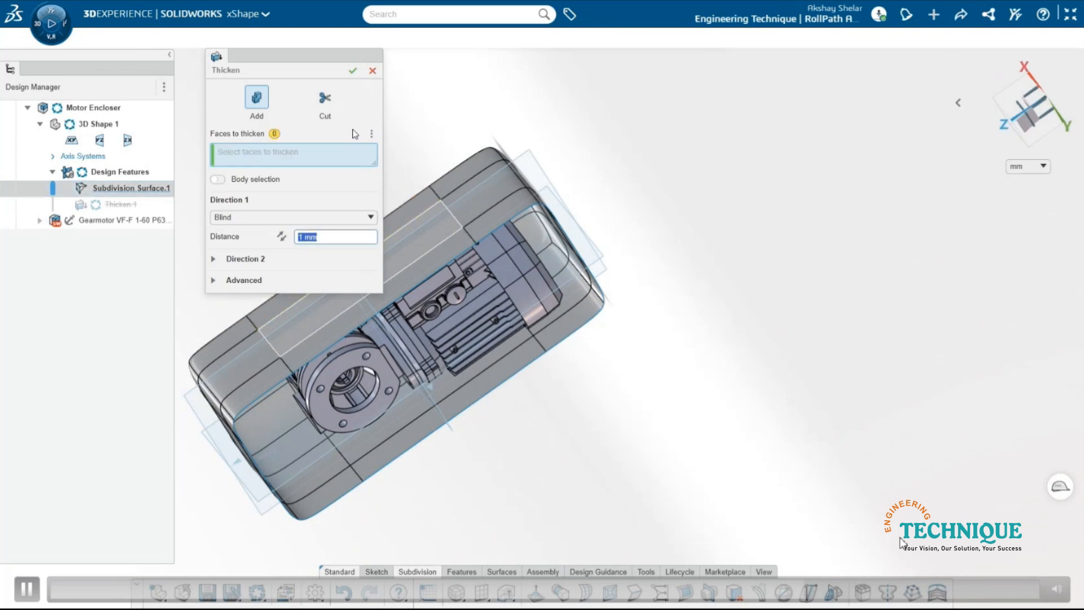
pyautogui.click(71, 186)
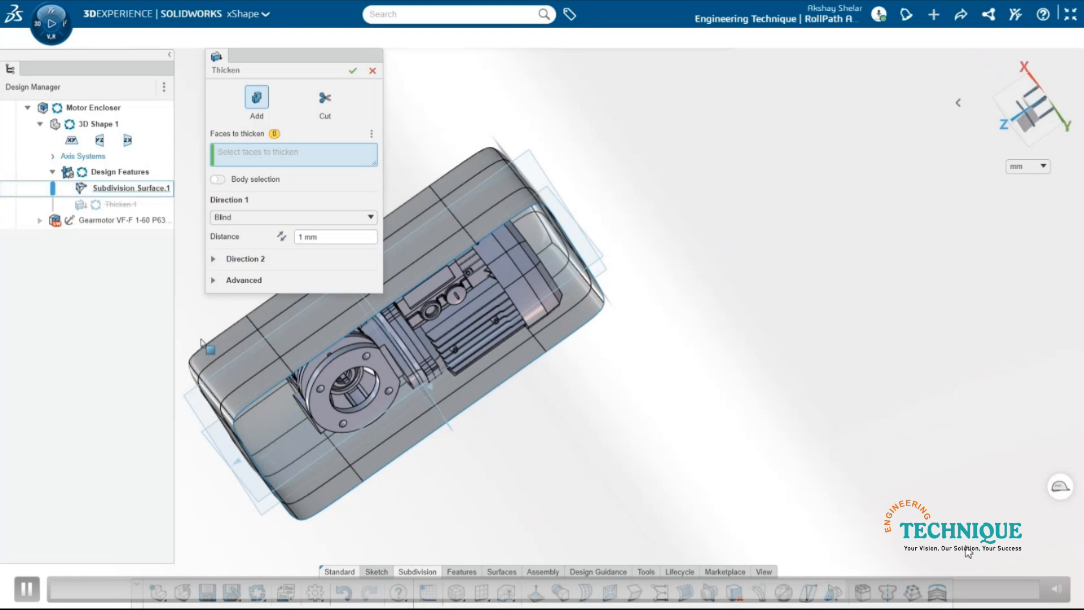
pyautogui.scroll(-3, 219, 345)
pyautogui.moveTo(267, 349); pyautogui.dragTo(416, 310, button='middle')
pyautogui.scroll(3, 312, 344)
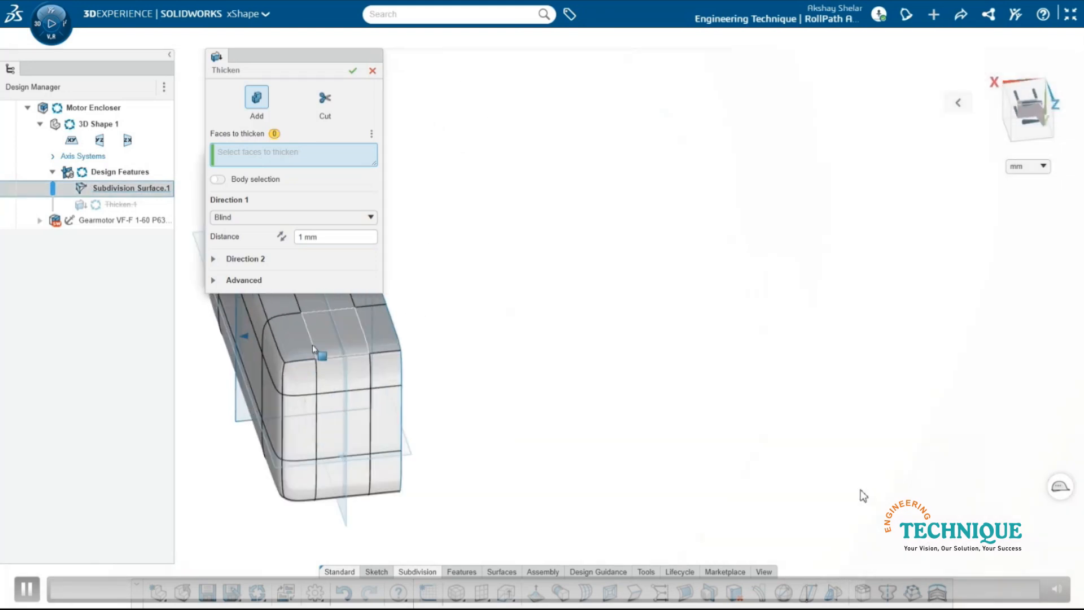
pyautogui.moveTo(313, 345); pyautogui.dragTo(317, 322, button='middle')
pyautogui.click(218, 179)
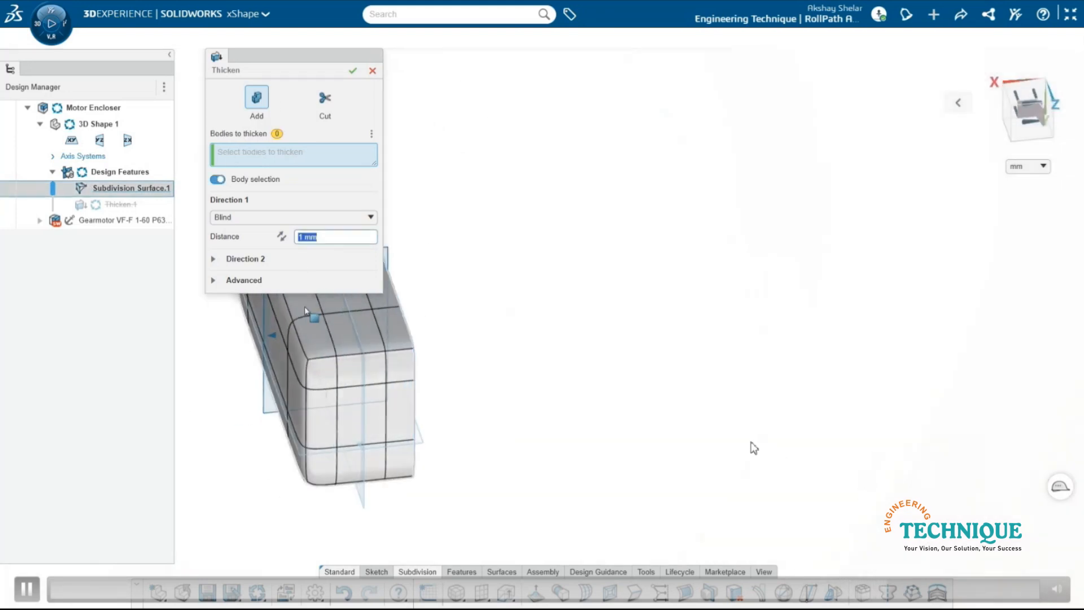
pyautogui.click(314, 345)
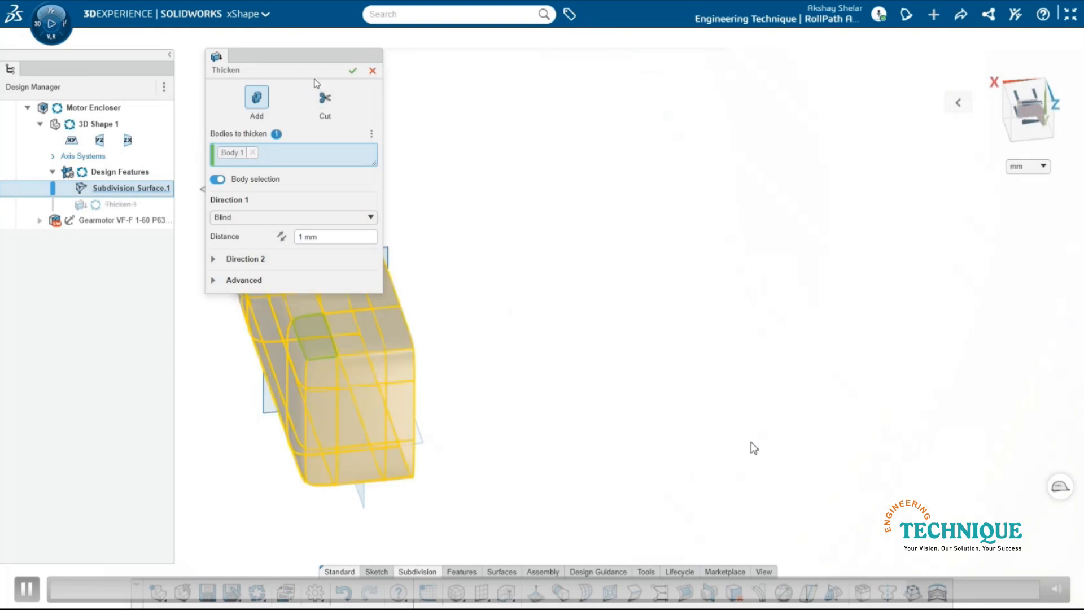
pyautogui.moveTo(259, 374); pyautogui.dragTo(292, 356, button='middle')
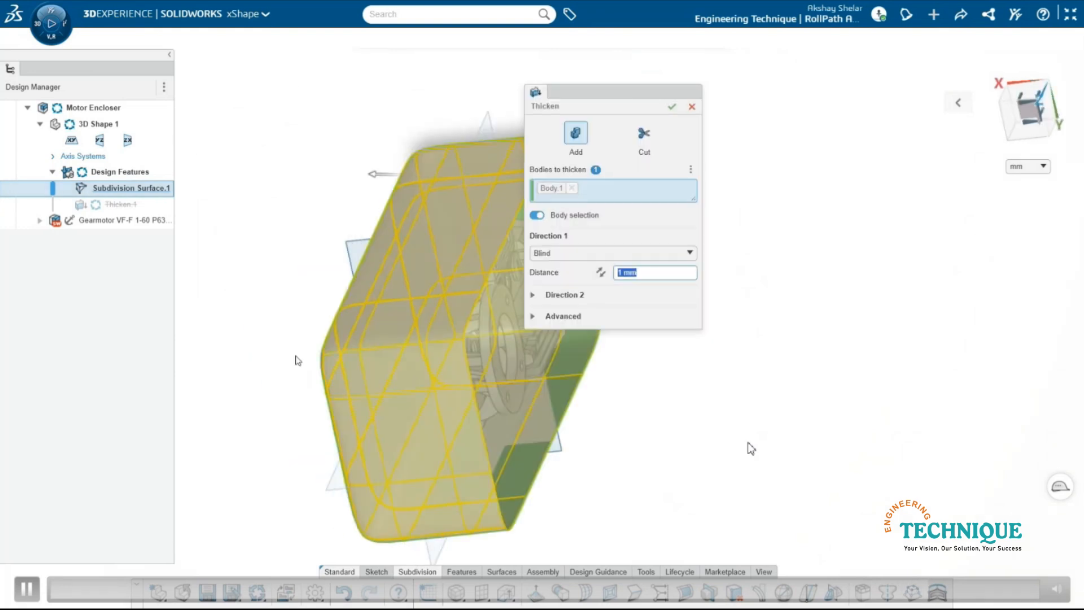
pyautogui.click(672, 108)
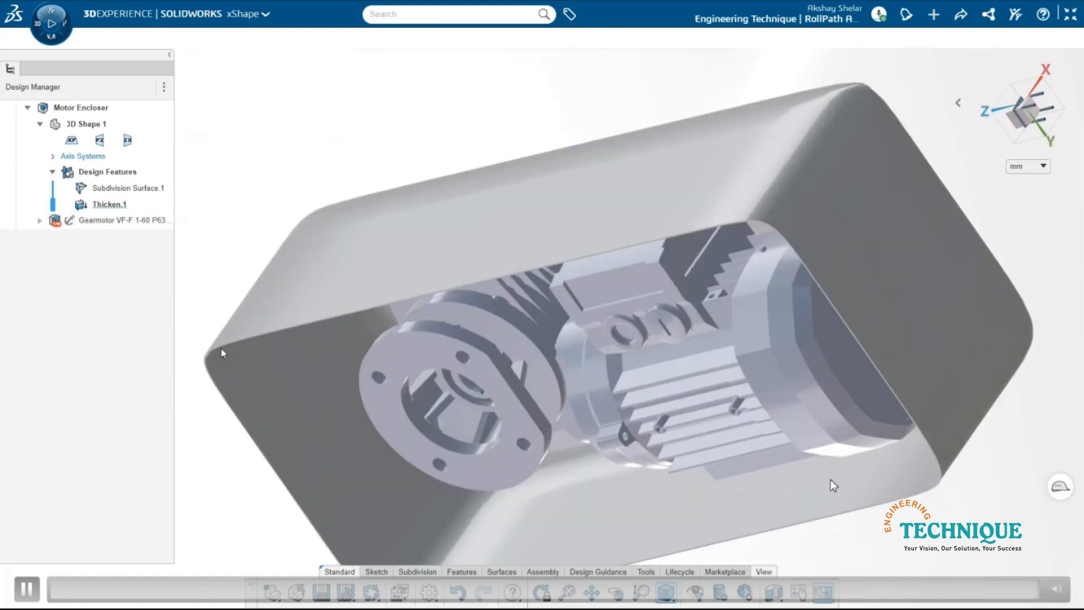
pyautogui.press('space')
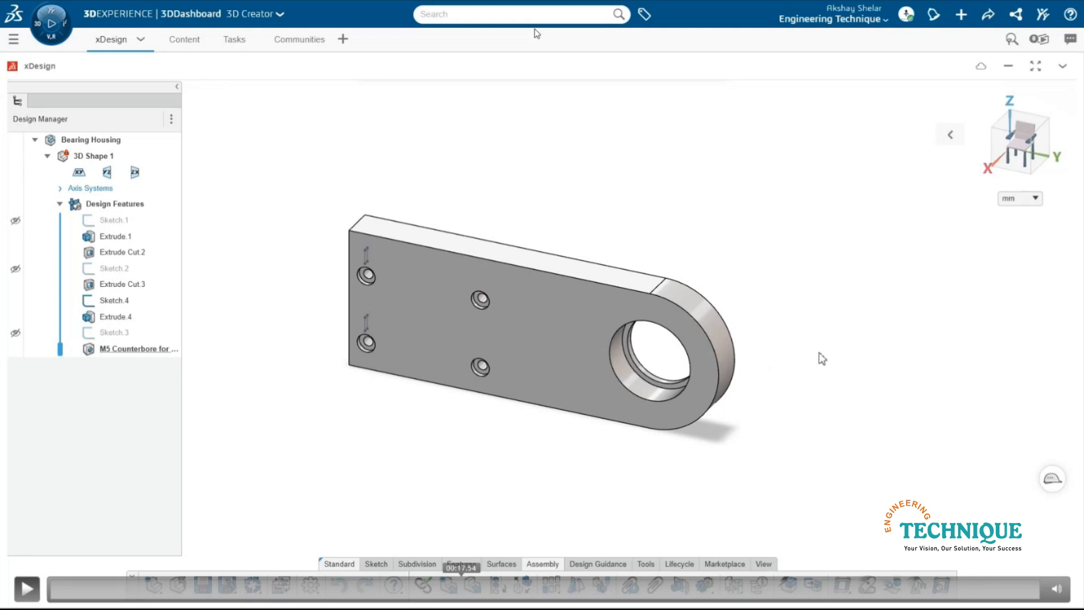
pyautogui.click(923, 368)
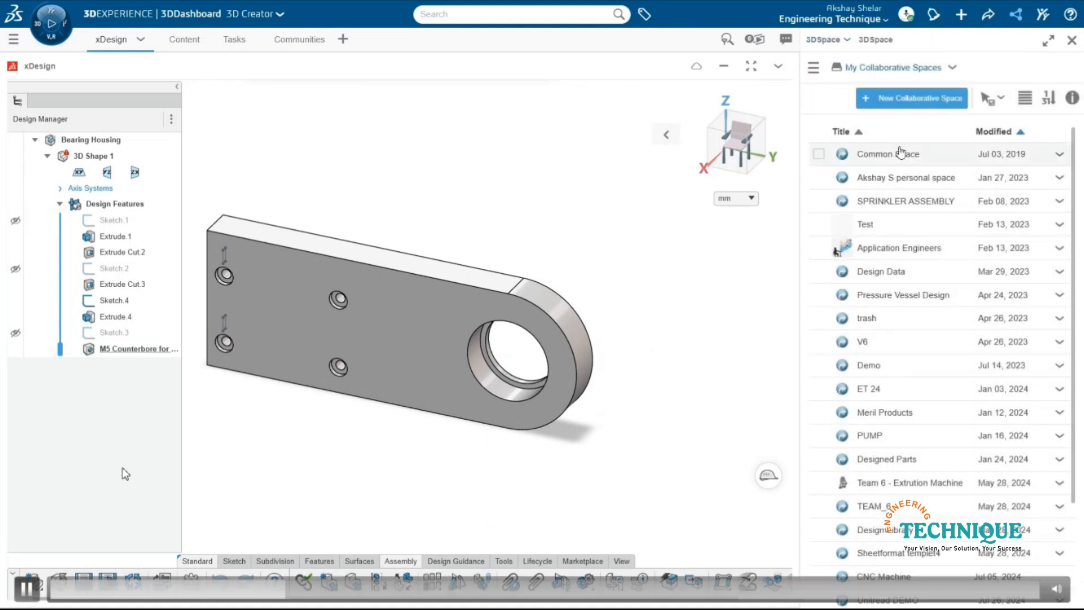
# - Insert Bearing_UC204-Ø20 from the RollPath Automation space and mate it concentric with the Bearing Housing's large bore
pyautogui.click(246, 471)
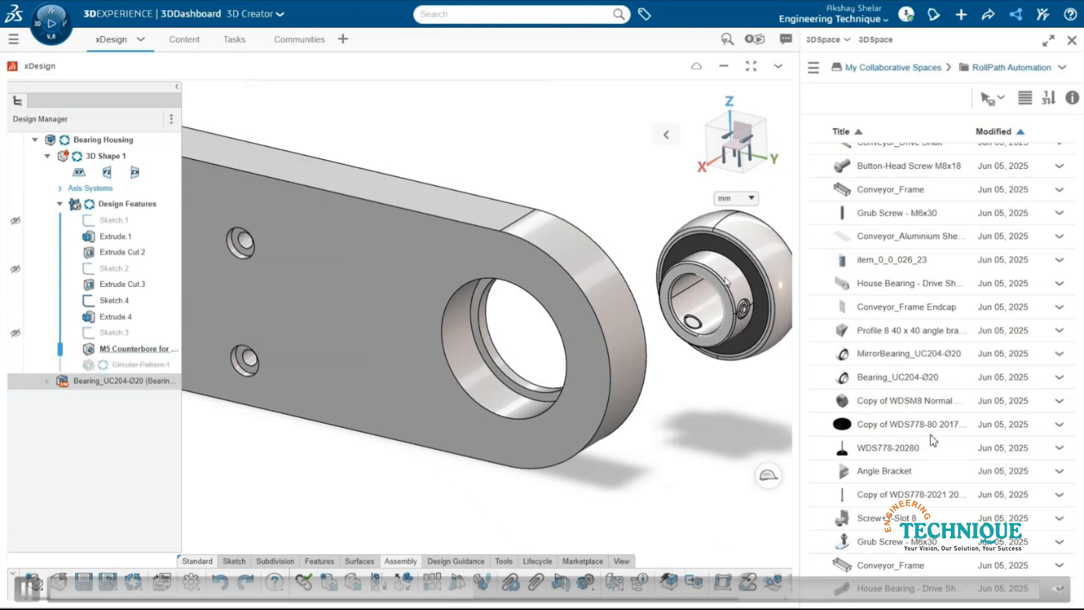
pyautogui.click(474, 364)
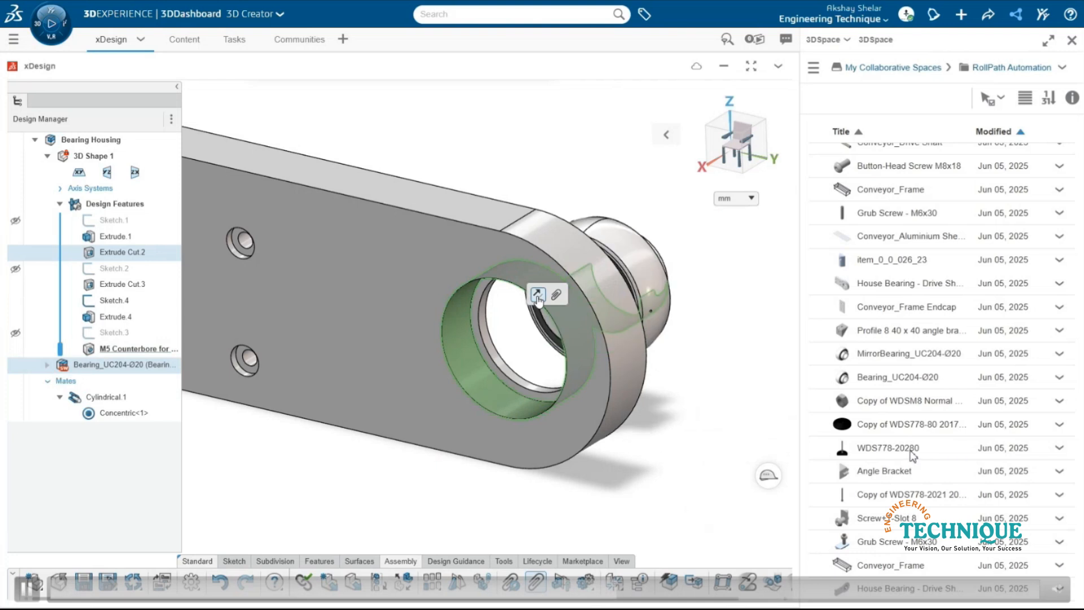
pyautogui.press('Escape')
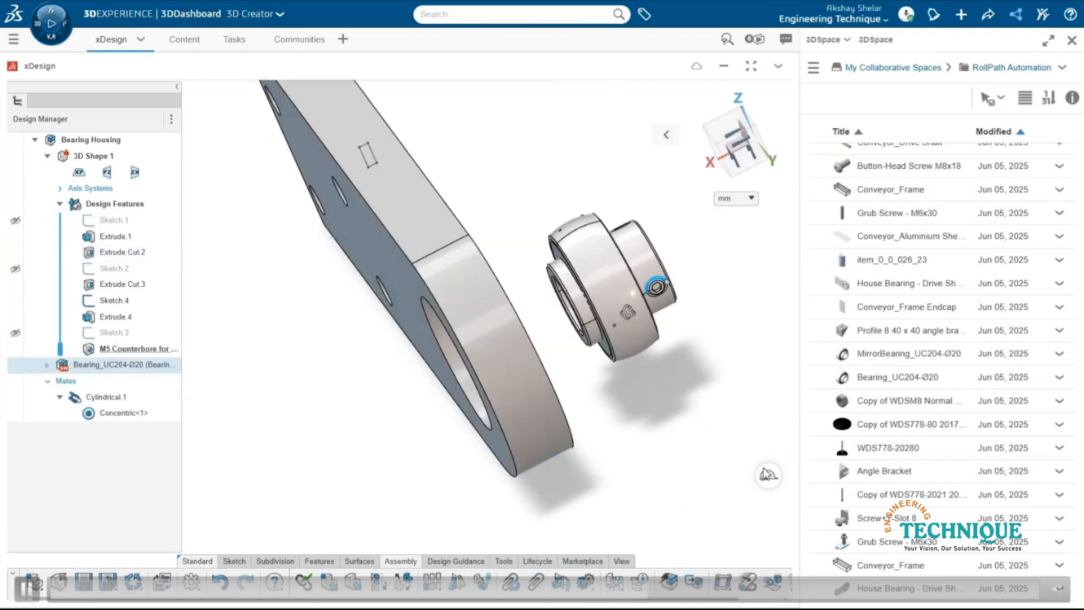
# - Seat the bearing in the housing by mating its flat ring face coincident with the shoulder inside the bore
pyautogui.moveTo(766, 474); pyautogui.dragTo(853, 475, button='middle')
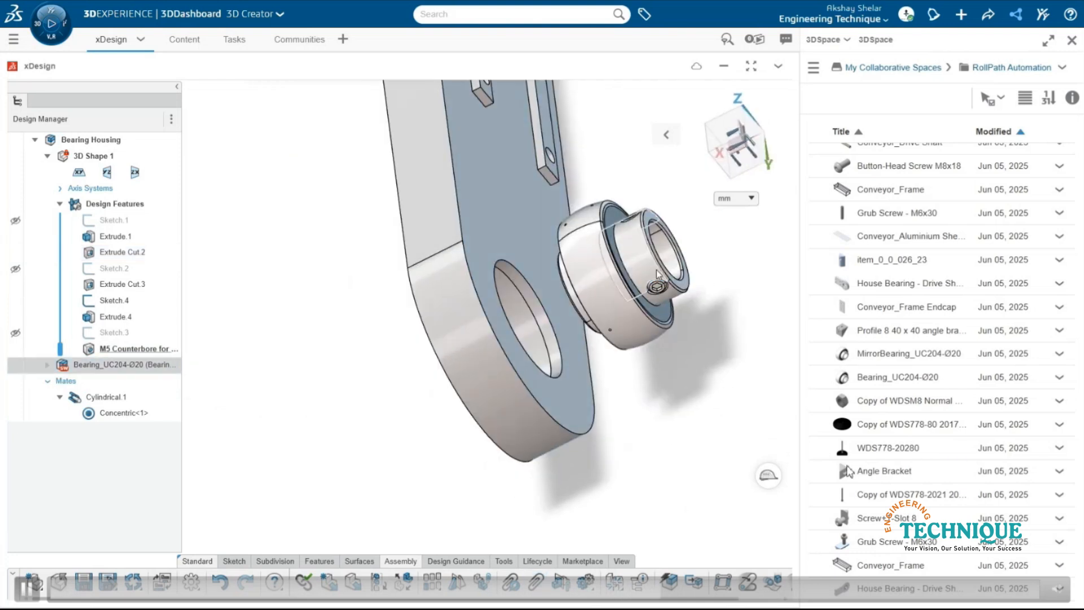
pyautogui.scroll(3, 662, 270)
pyautogui.moveTo(581, 288); pyautogui.dragTo(905, 477, button='middle')
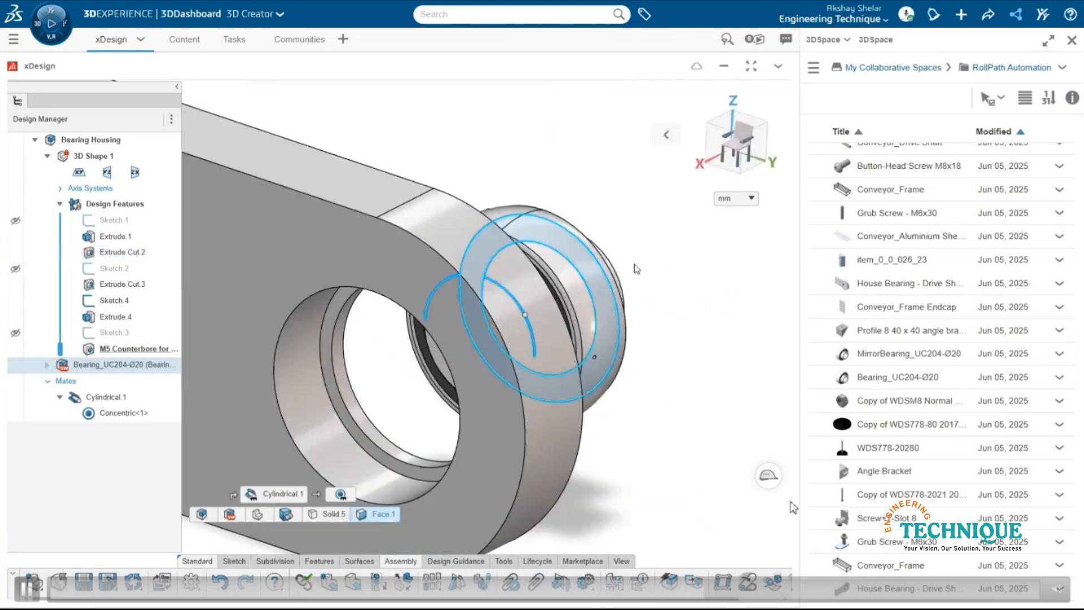
pyautogui.click(327, 354)
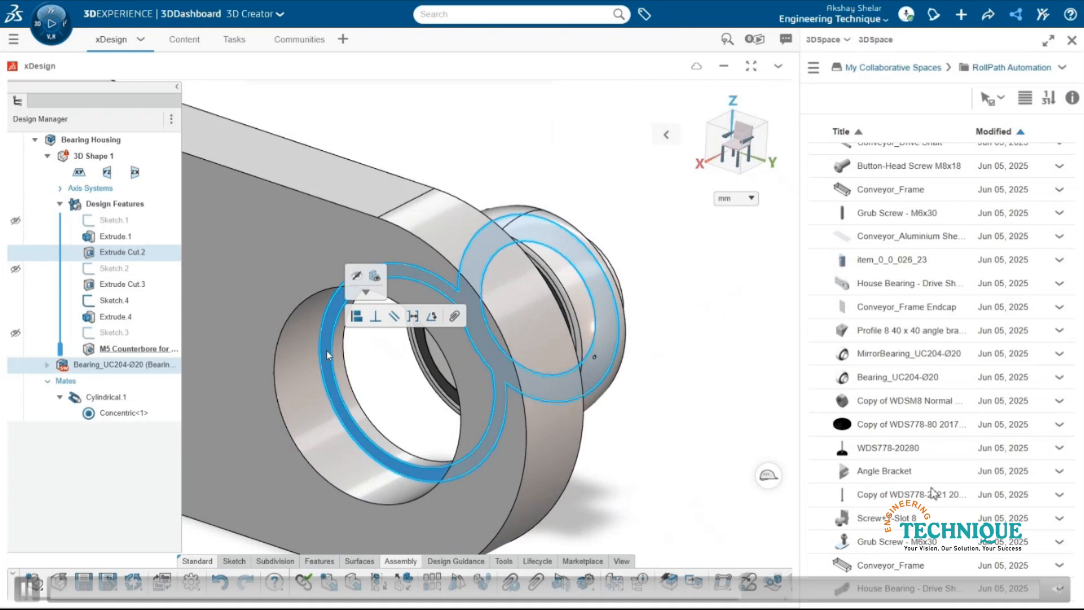
pyautogui.click(356, 316)
pyautogui.click(640, 408)
pyautogui.moveTo(640, 407); pyautogui.dragTo(573, 419, button='middle')
pyautogui.scroll(-4, 416, 345)
pyautogui.scroll(2, 305, 302)
pyautogui.scroll(-4, 308, 304)
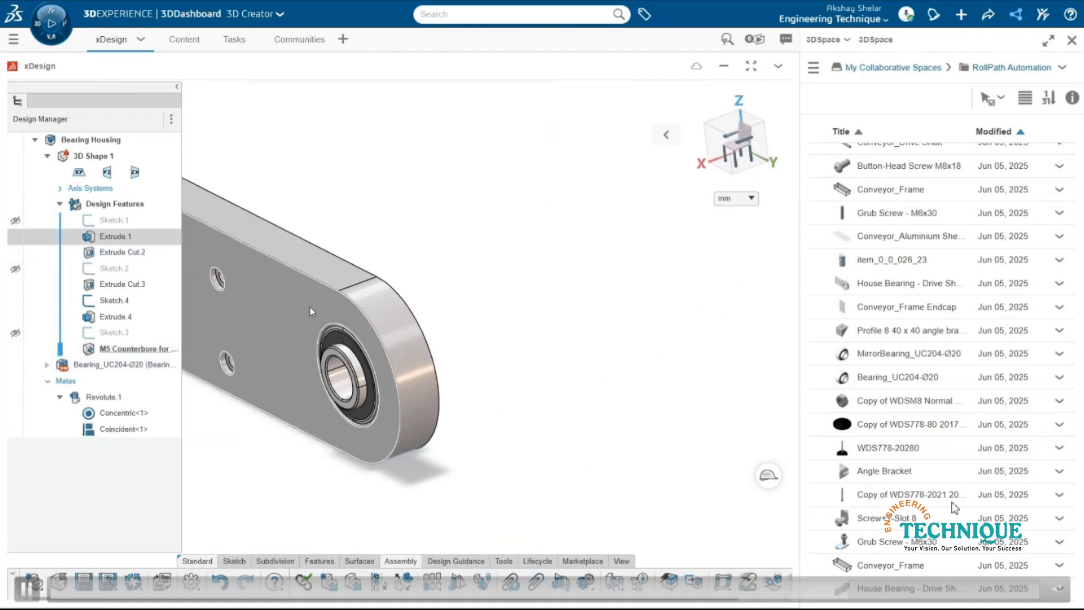
# - Save the assembled component as Bearing Housing in the RollPath Automation collaborative space
pyautogui.scroll(1, 316, 310)
pyautogui.click(263, 585)
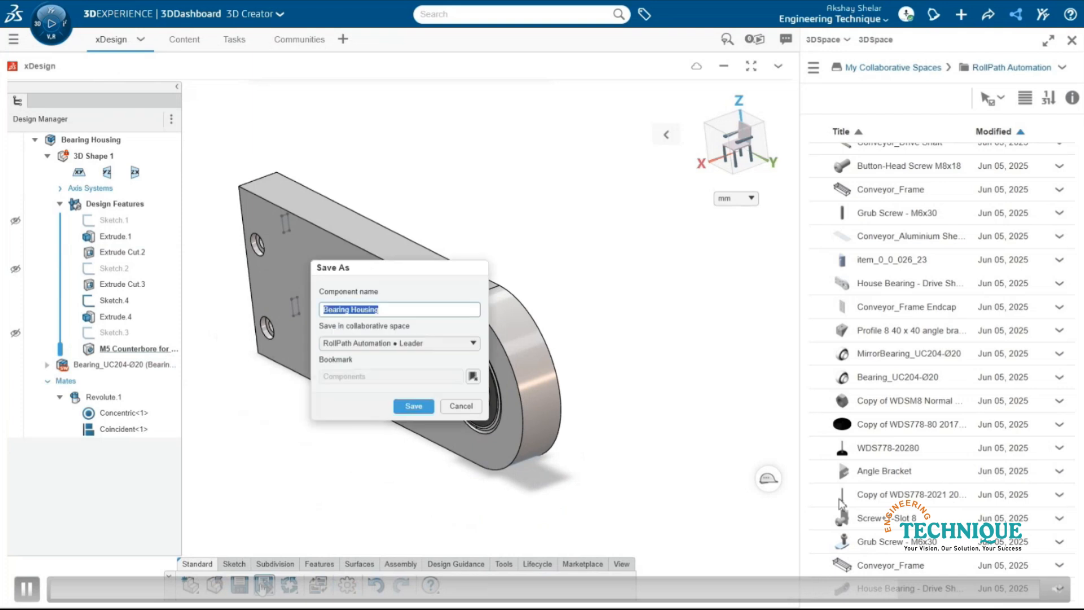
pyautogui.click(414, 407)
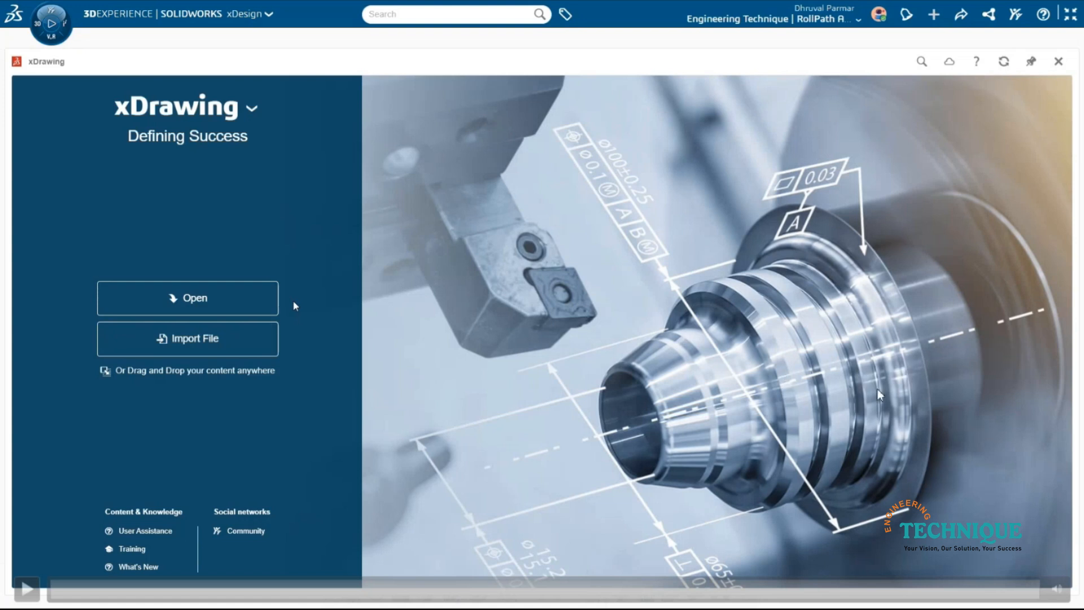
pyautogui.click(827, 404)
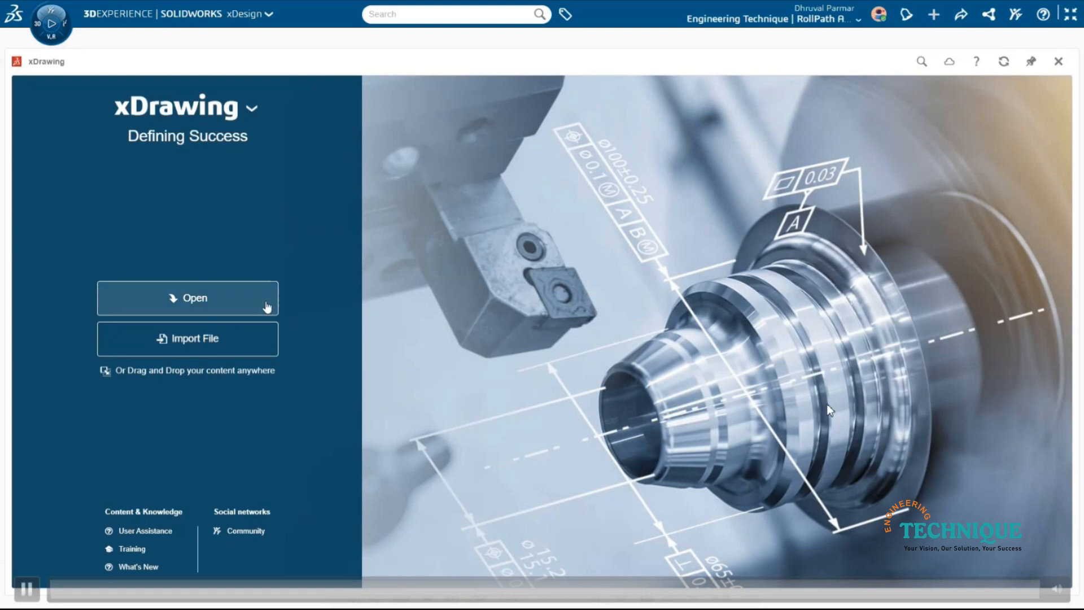